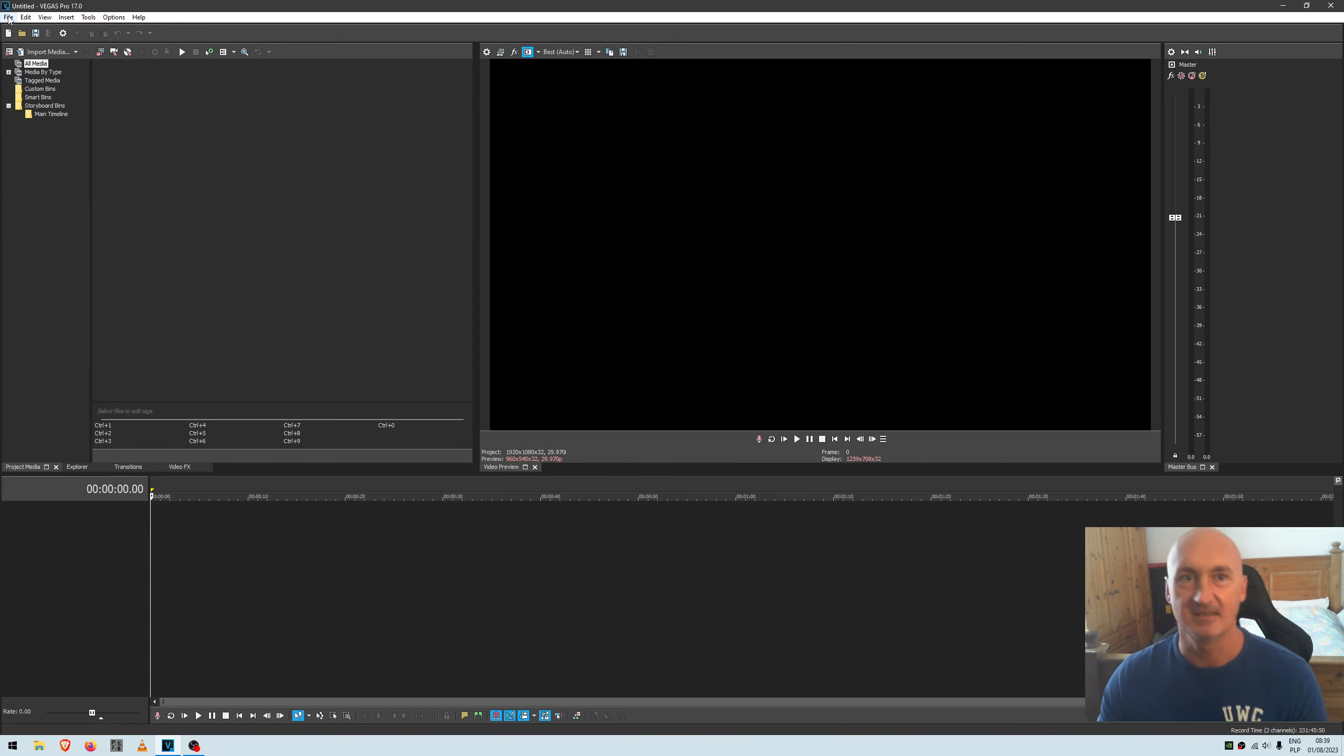
Open the project properties and choose the TikTok (1080x1090, 29.970 fps) video template
left_click(9, 17)
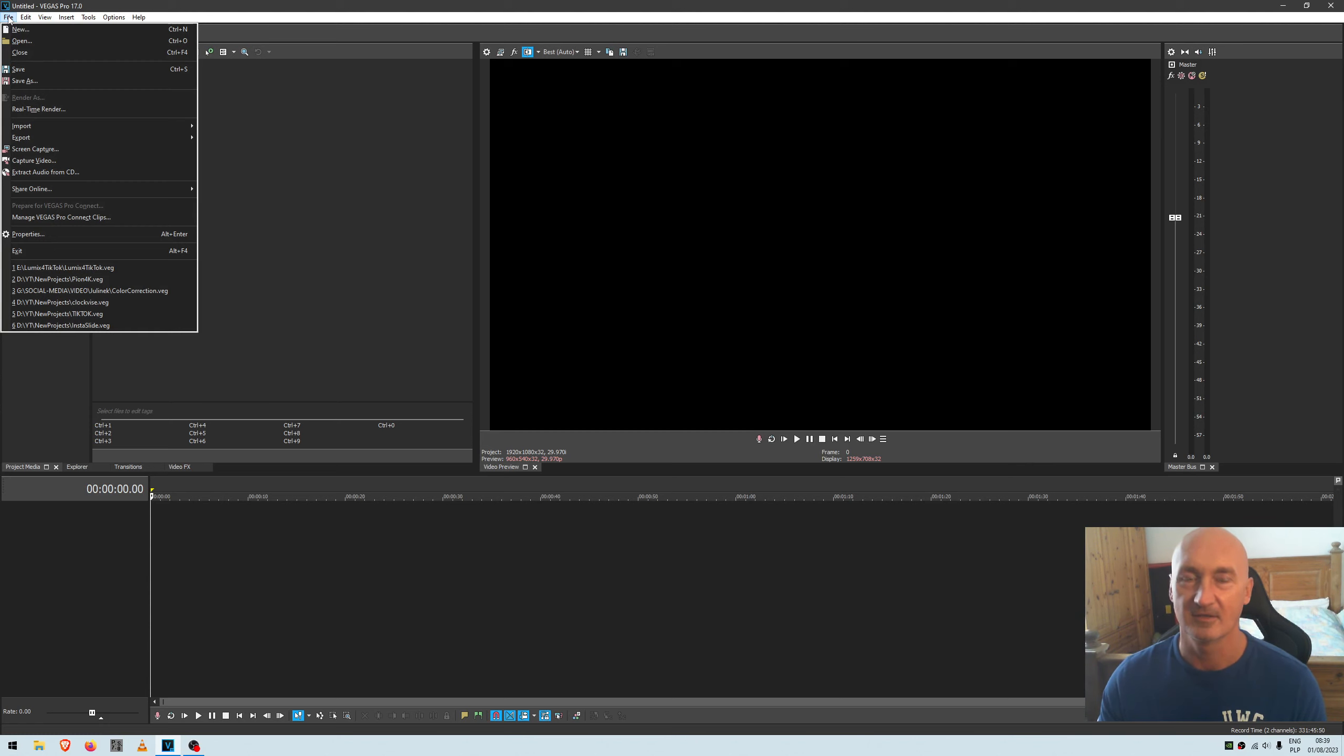
left_click(106, 234)
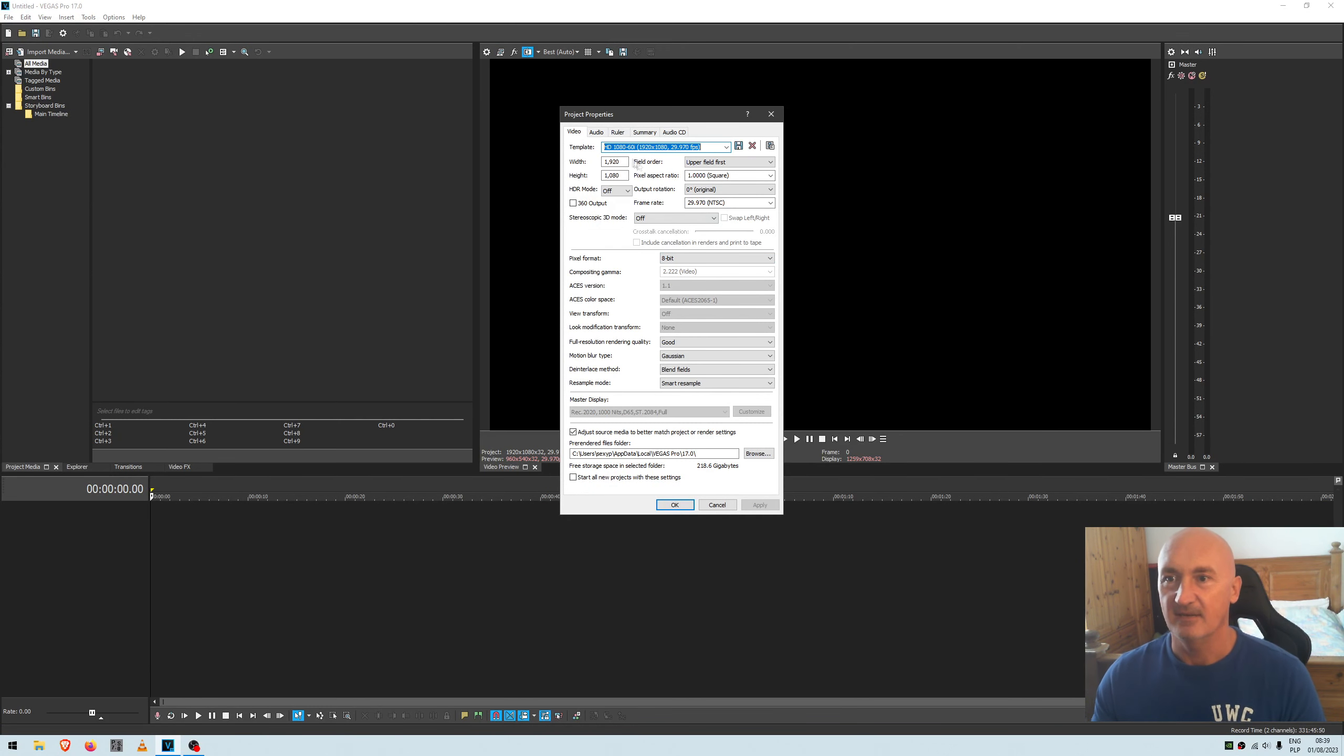
left_click(726, 147)
left_click(636, 280)
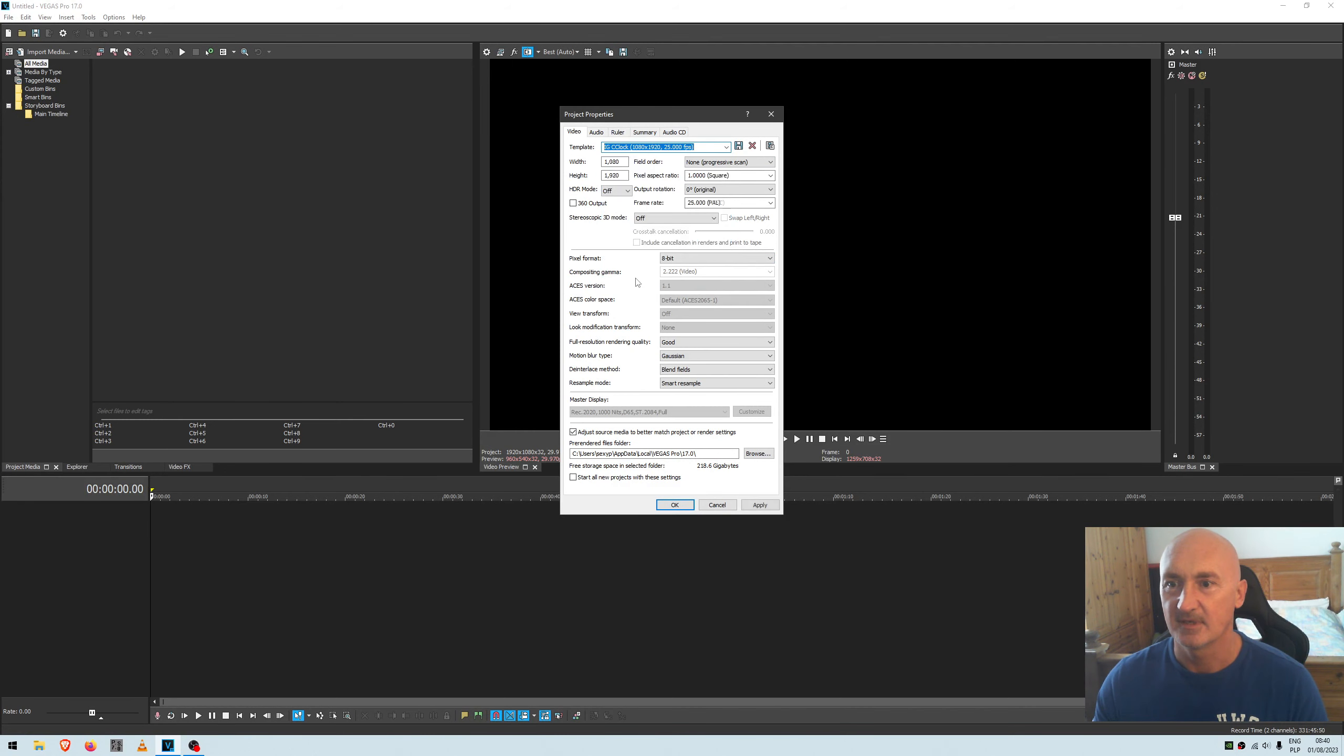
left_click(726, 147)
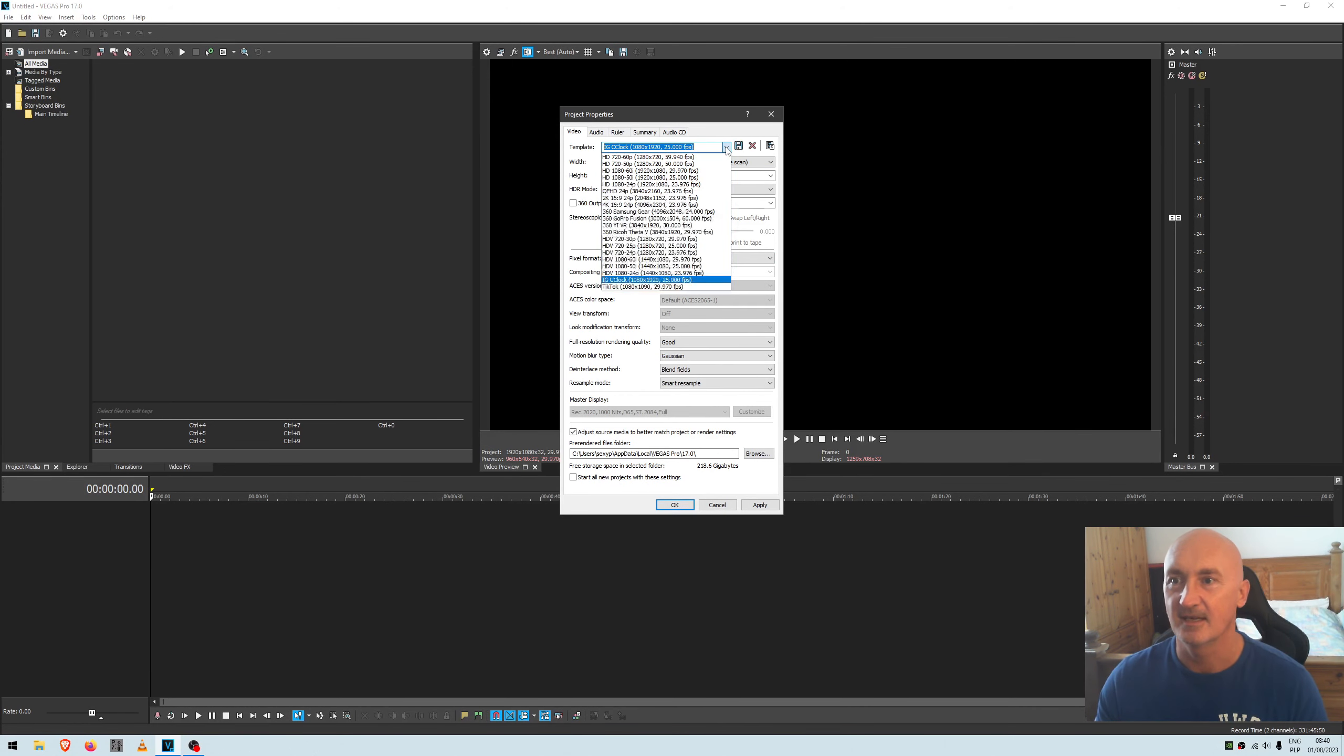
left_click(662, 287)
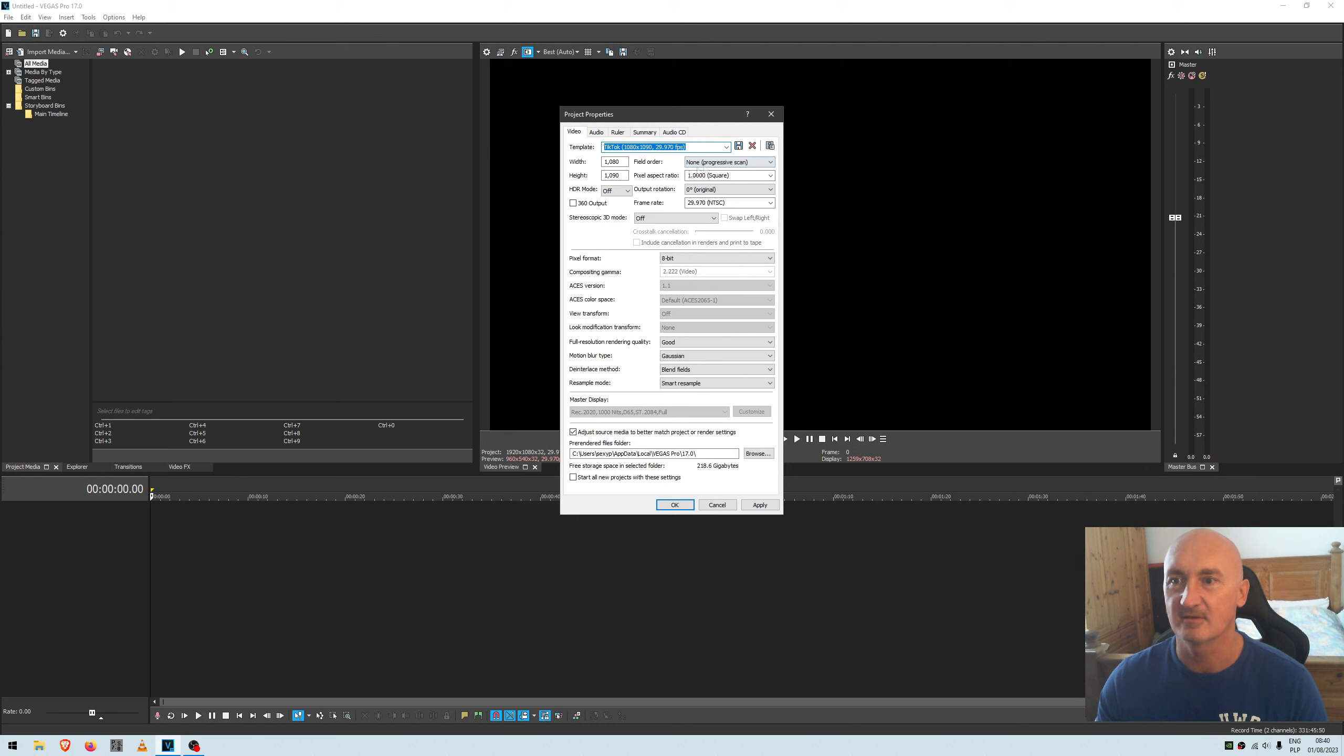
Switch the template to the 1080x1920, 25.000 fps preset and back to TikTok for comparison
left_click(726, 147)
left_click(694, 173)
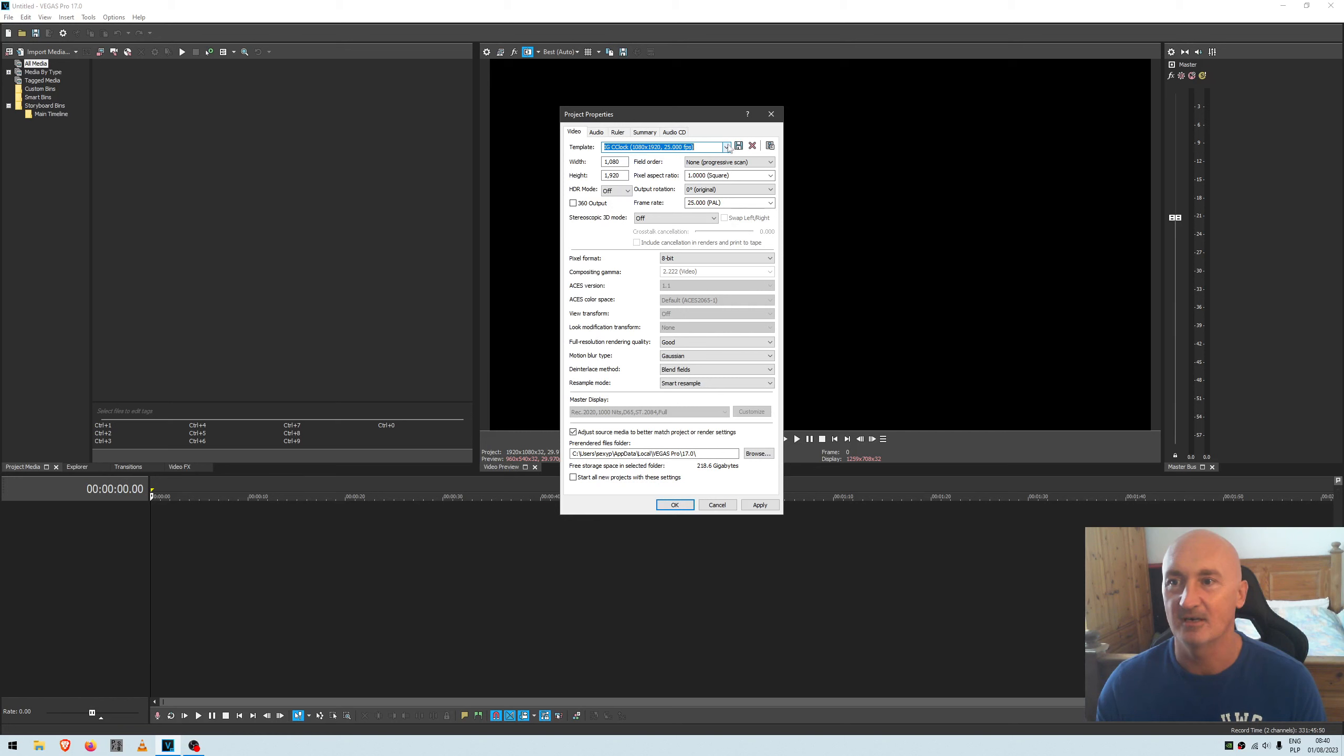
left_click(727, 148)
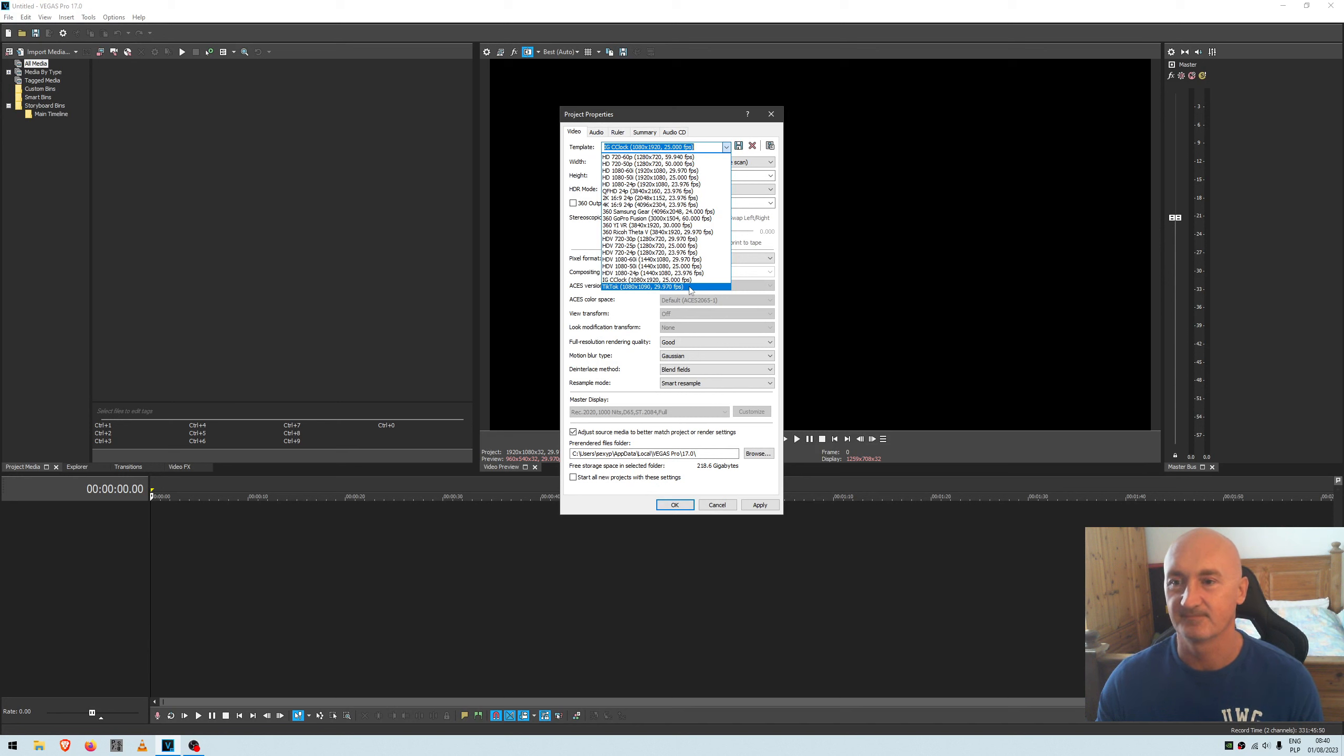
left_click(690, 286)
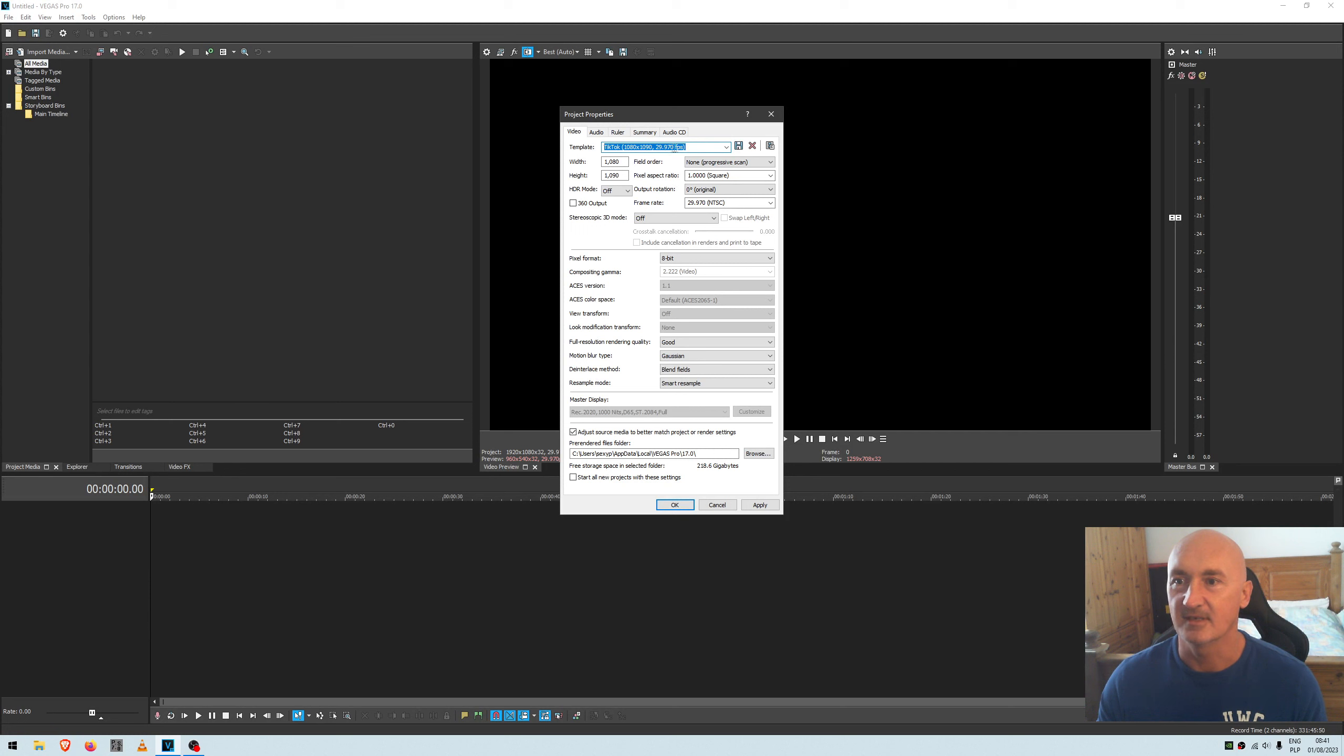
Set the project frame rate to 25.000 (PAL) and apply the project properties
left_click(770, 204)
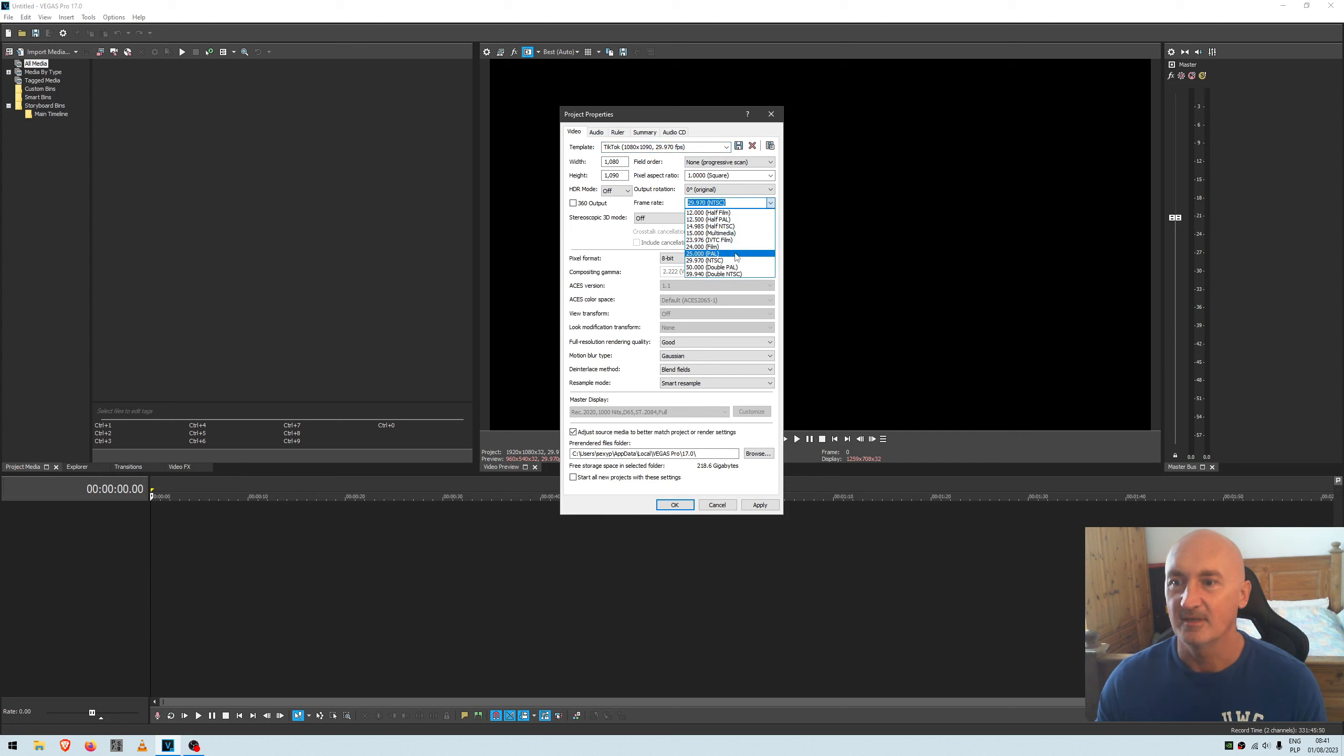
left_click(736, 254)
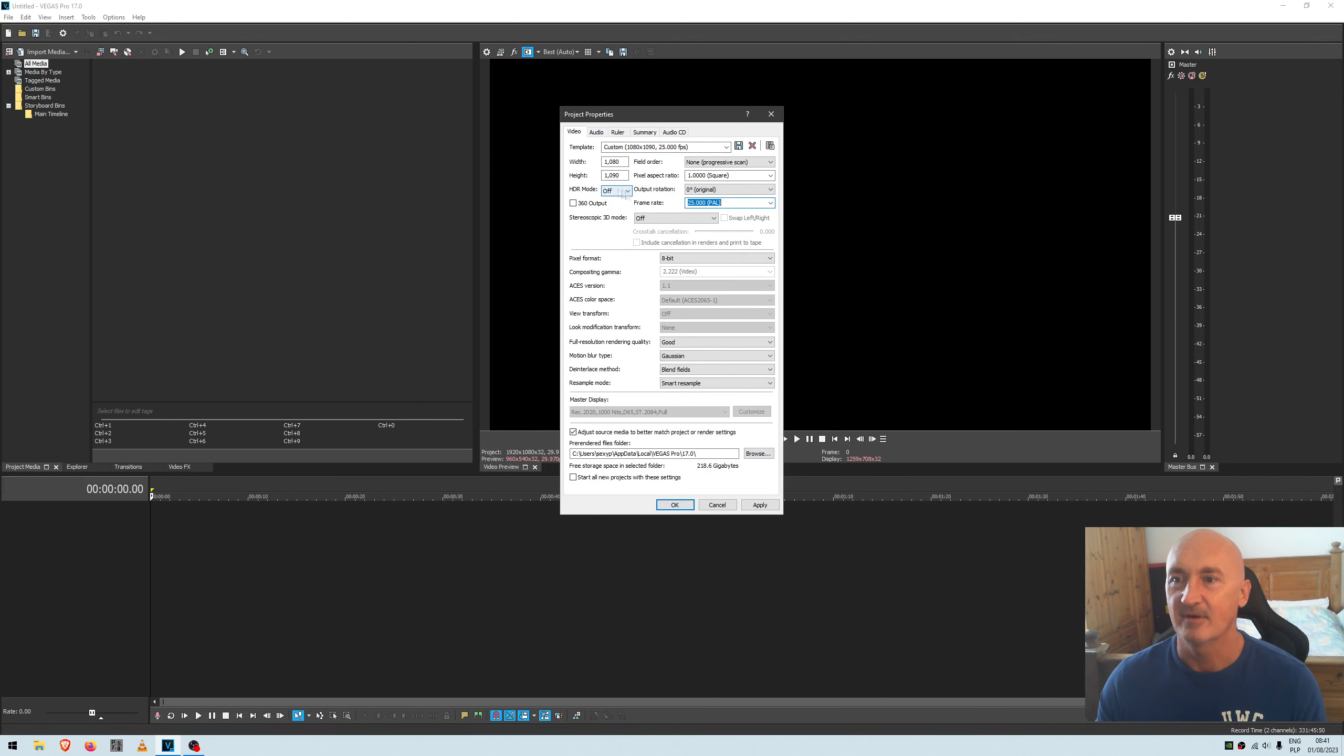
left_click(760, 505)
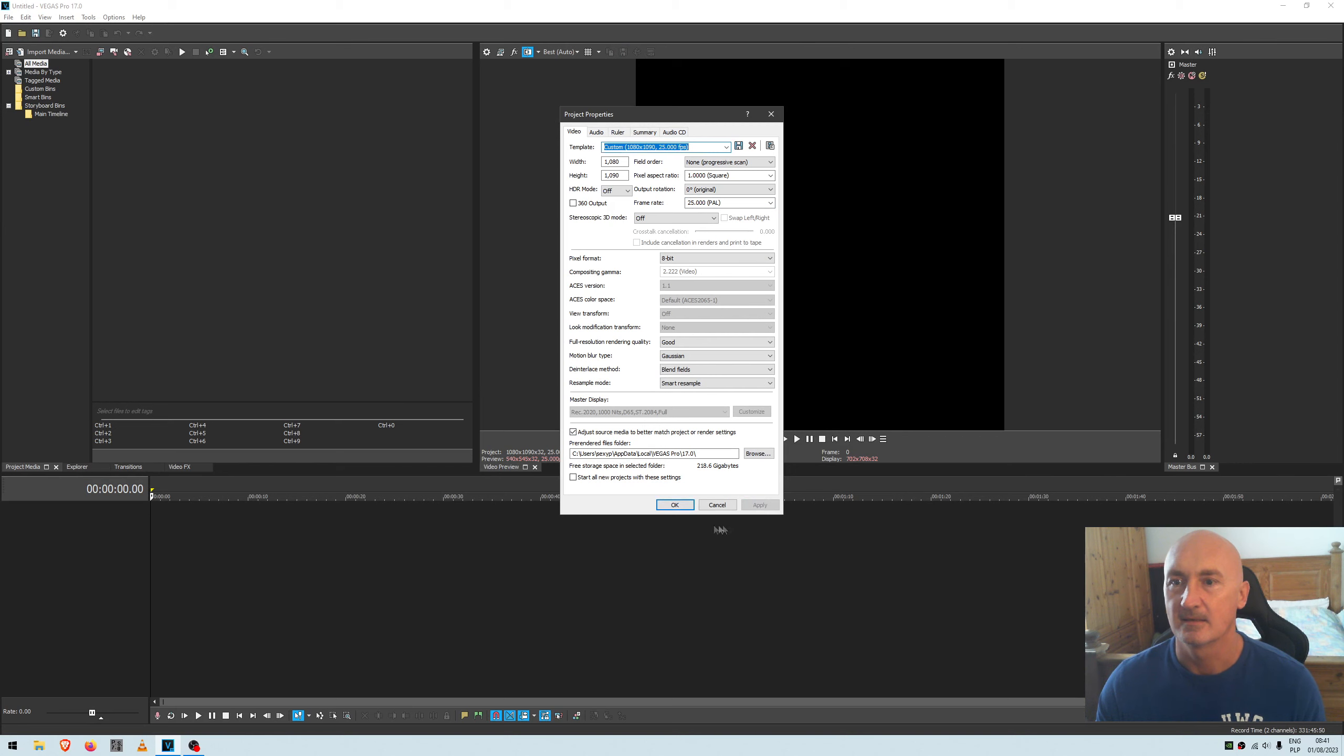
left_click(675, 504)
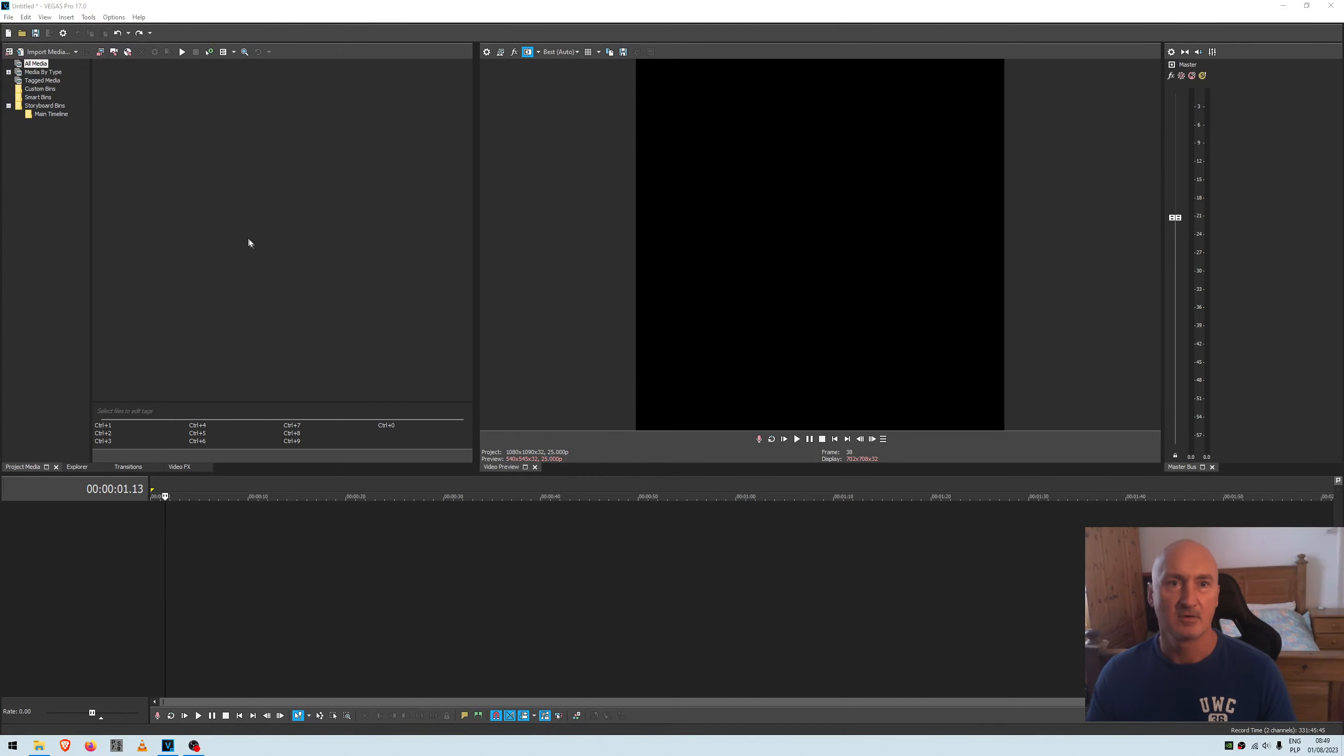
Add Wetsuite.MP4 from the Lumix4TikTok folder to the timeline without matching the project video settings to the media
left_click(22, 34)
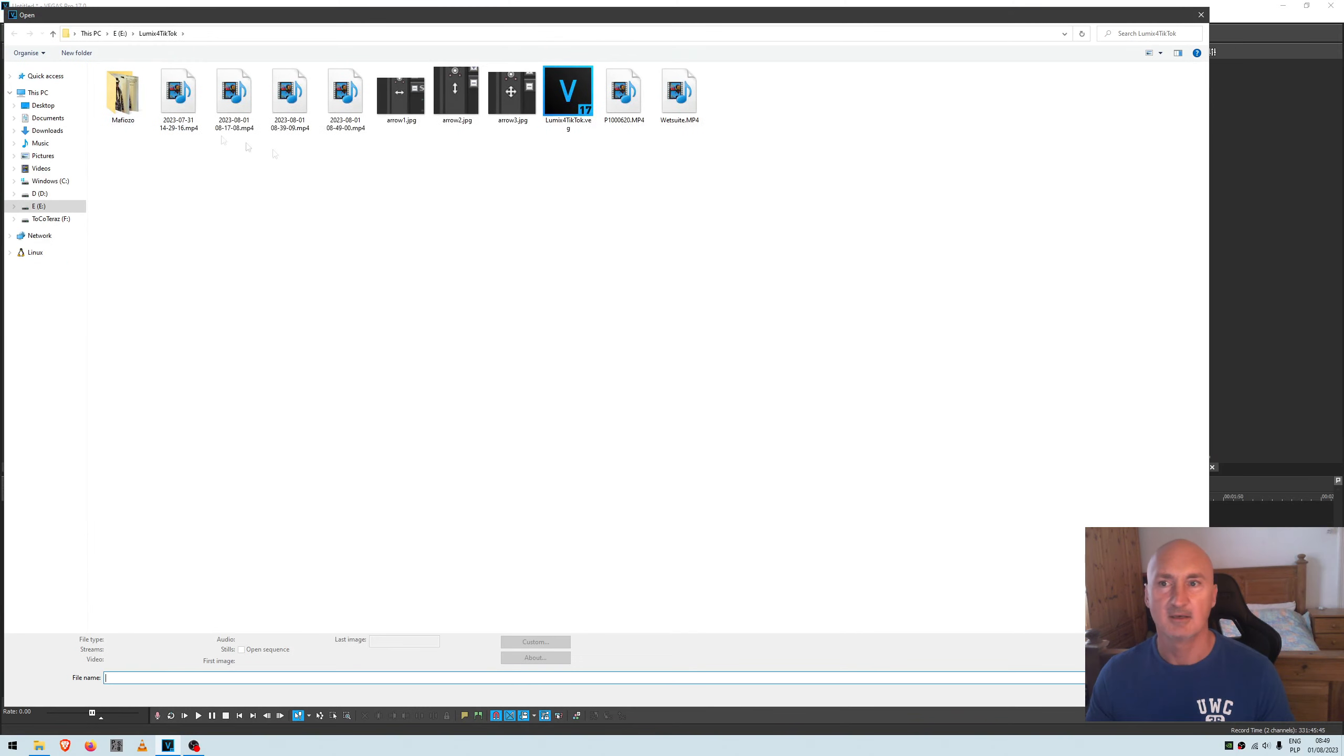
left_click(680, 99)
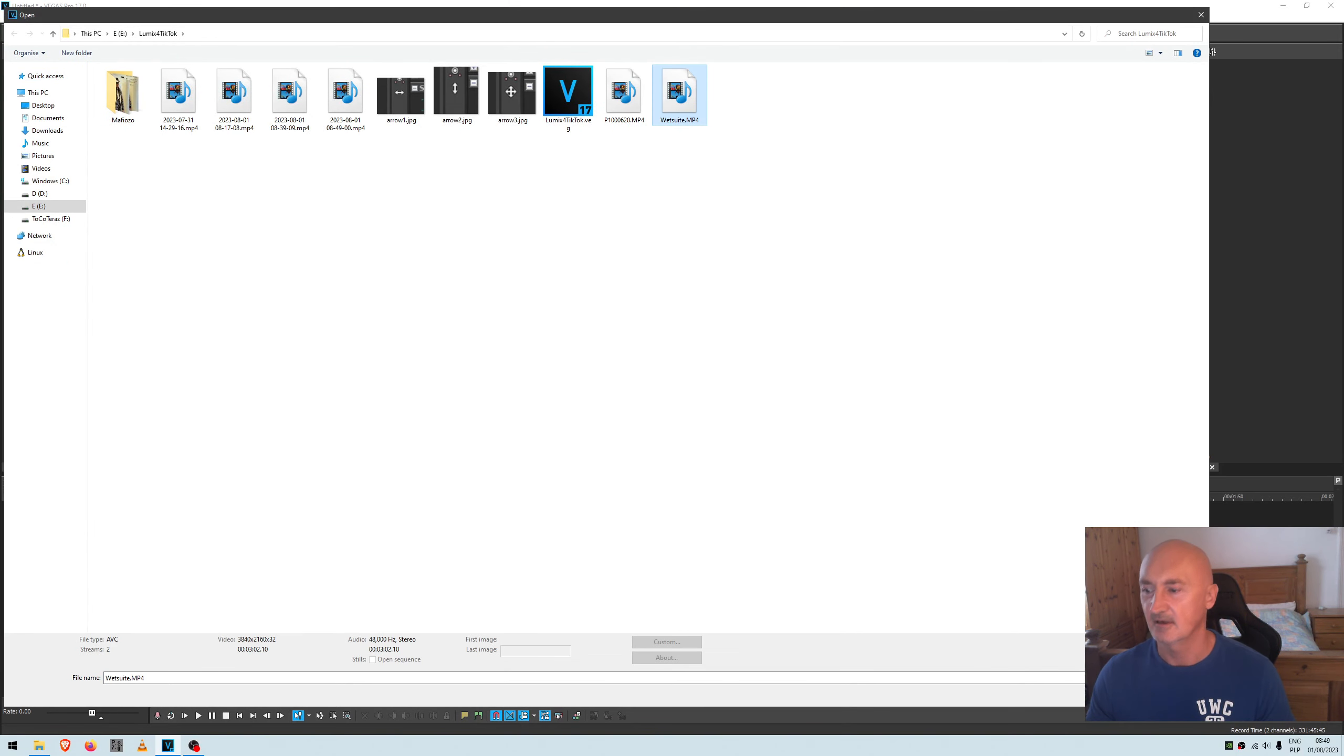
left_click(1127, 694)
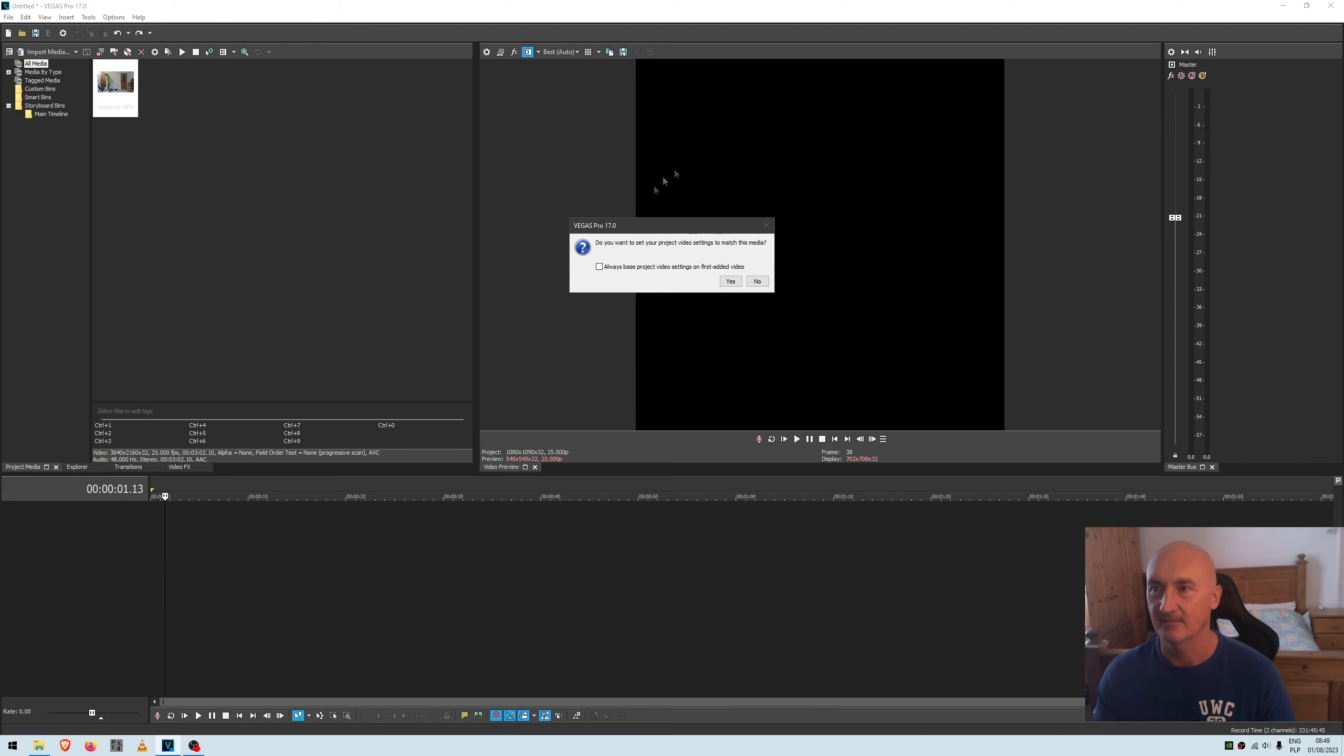
left_click(757, 280)
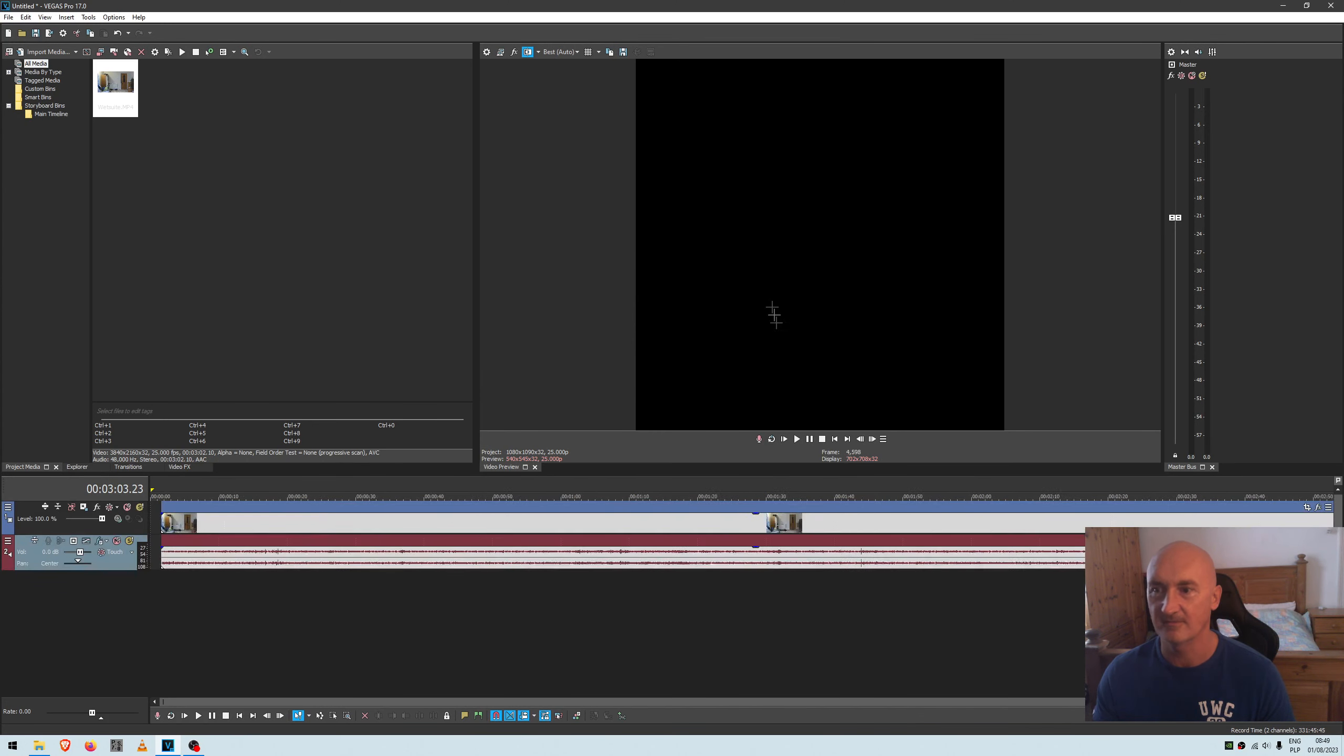
Place the playhead at about 28 seconds and open Event Pan/Crop for the Wetsuite clip in an enlarged window
left_click(344, 483)
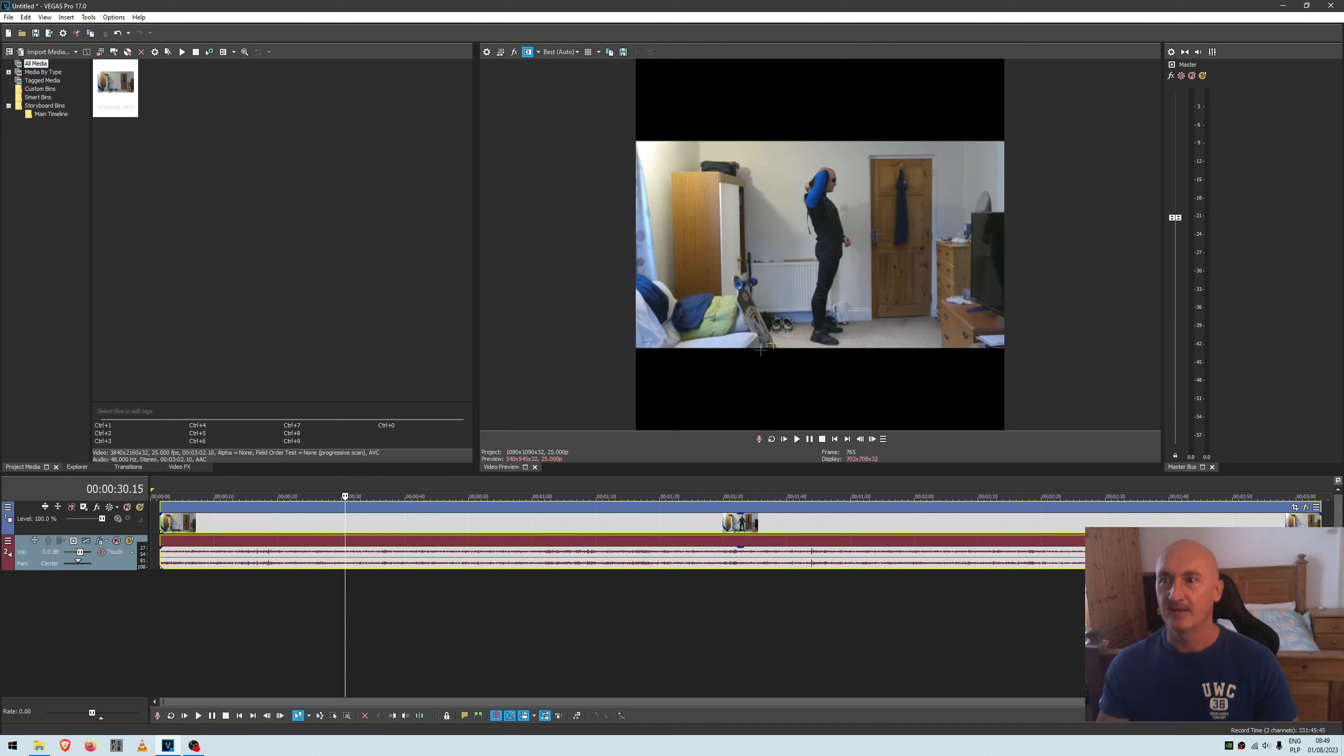
left_click_drag(345, 496, 330, 496)
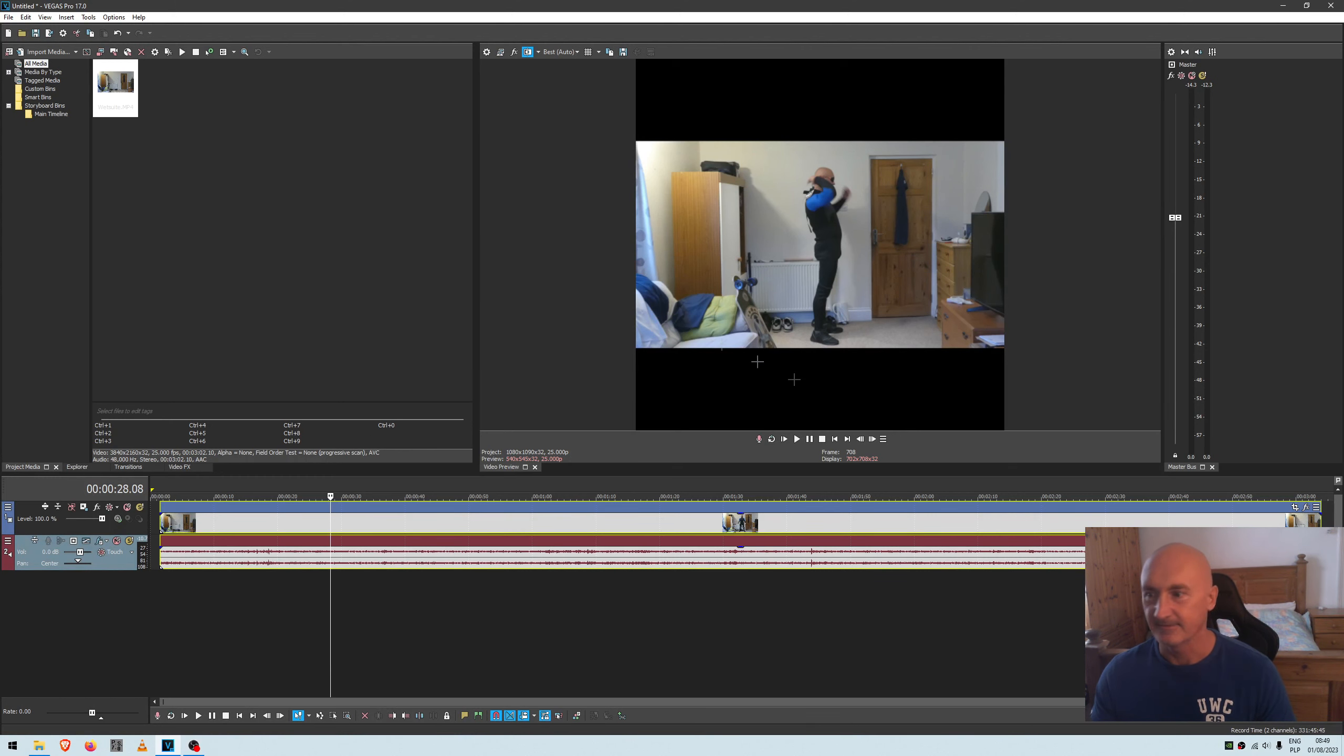
left_click(1295, 509)
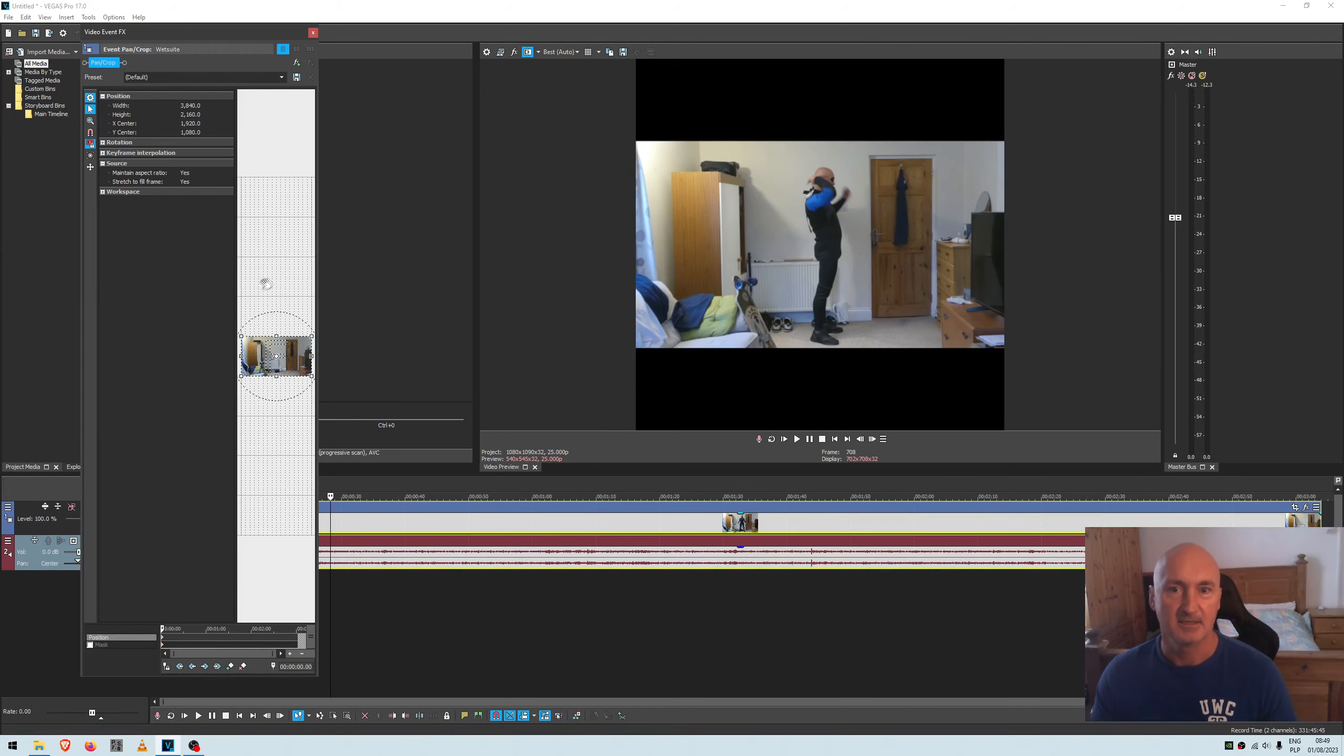
left_click_drag(322, 253, 536, 270)
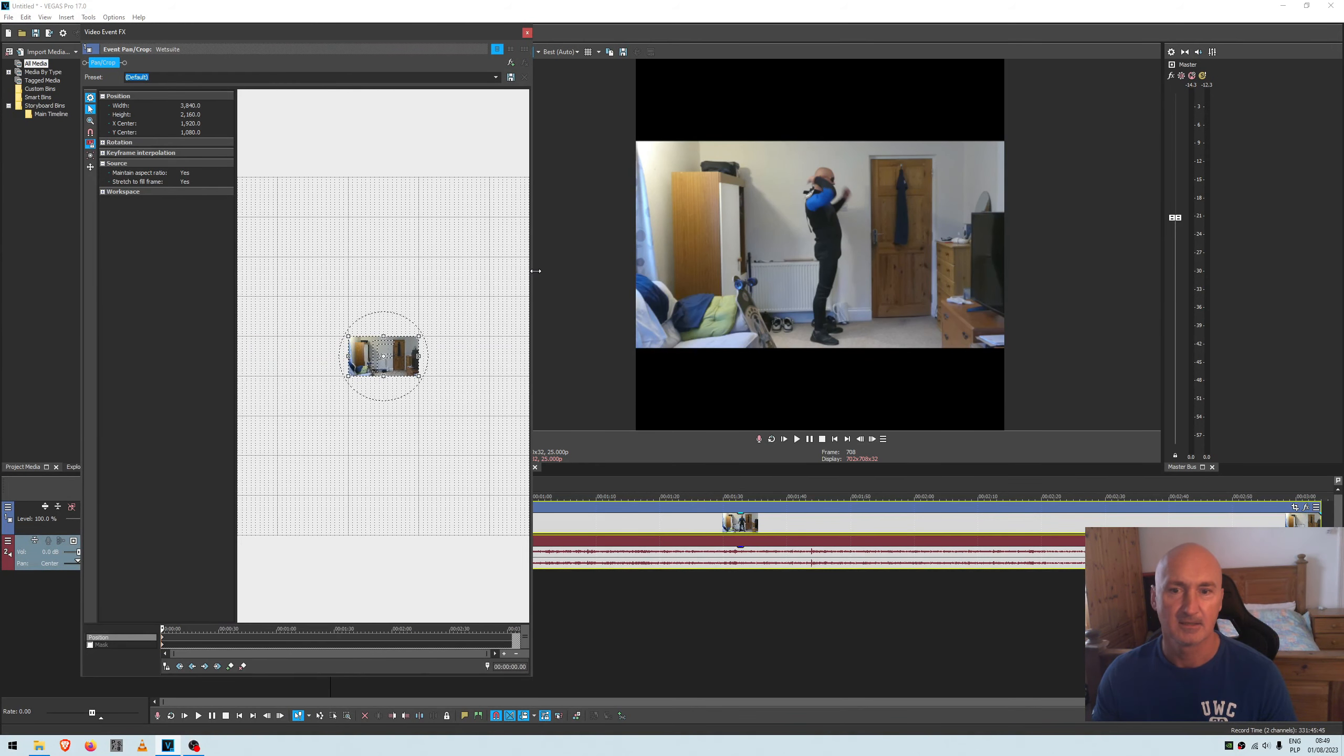
scroll(413, 360, "up", 8)
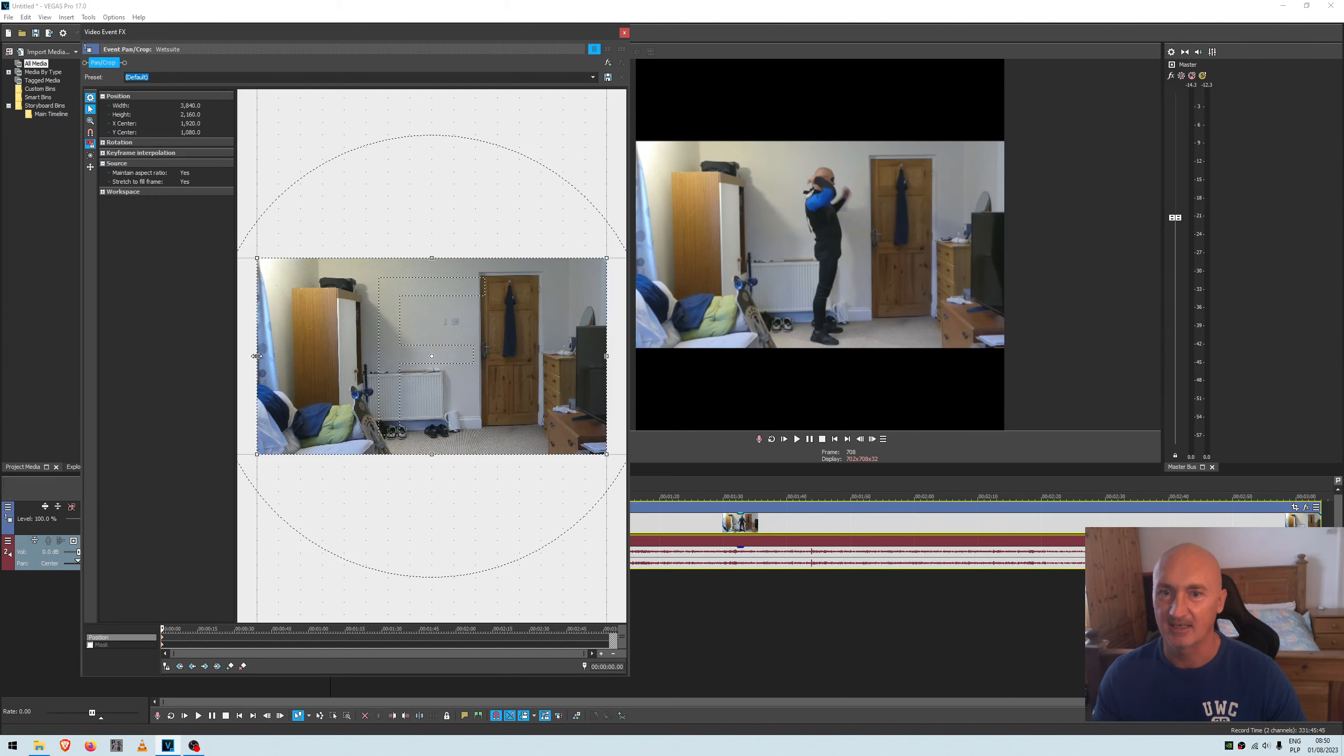
Narrow the crop frame from both sides to a width of about 2,140, framing the standing person and the door
left_click_drag(257, 356, 362, 357)
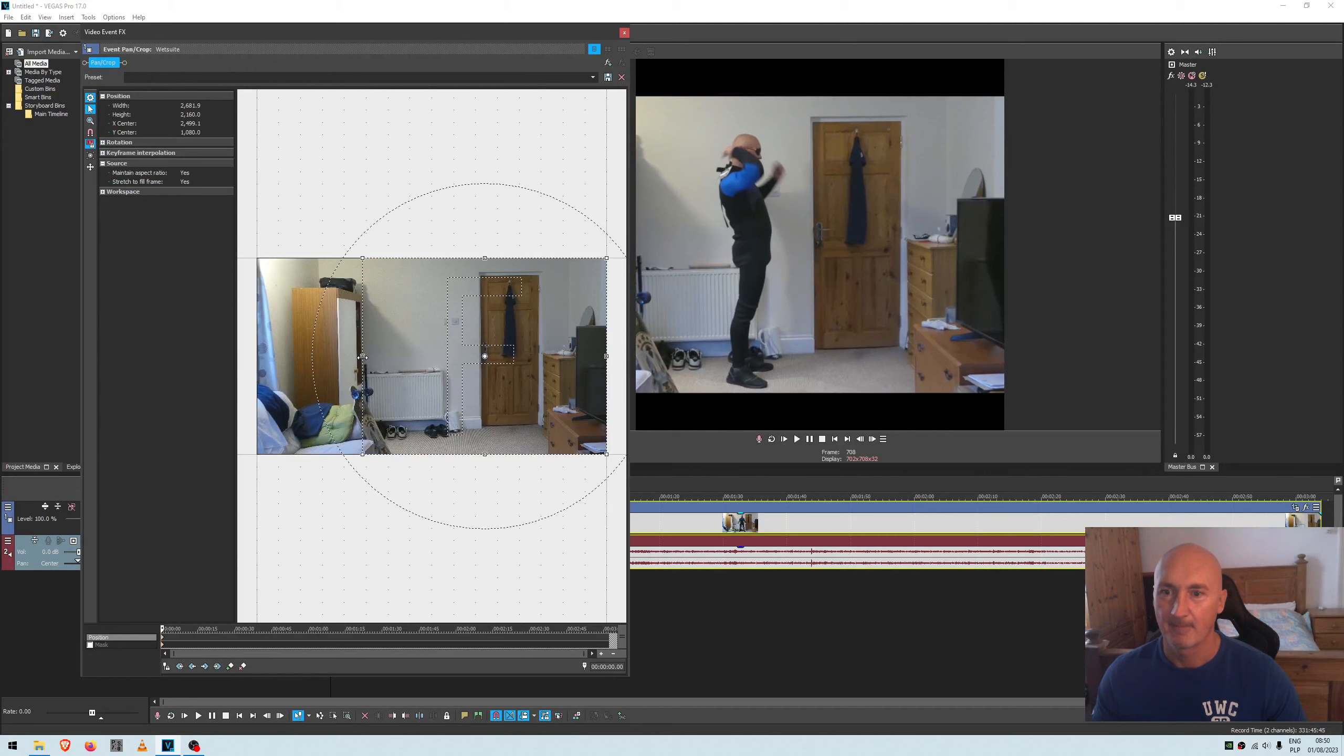
left_click_drag(608, 357, 543, 365)
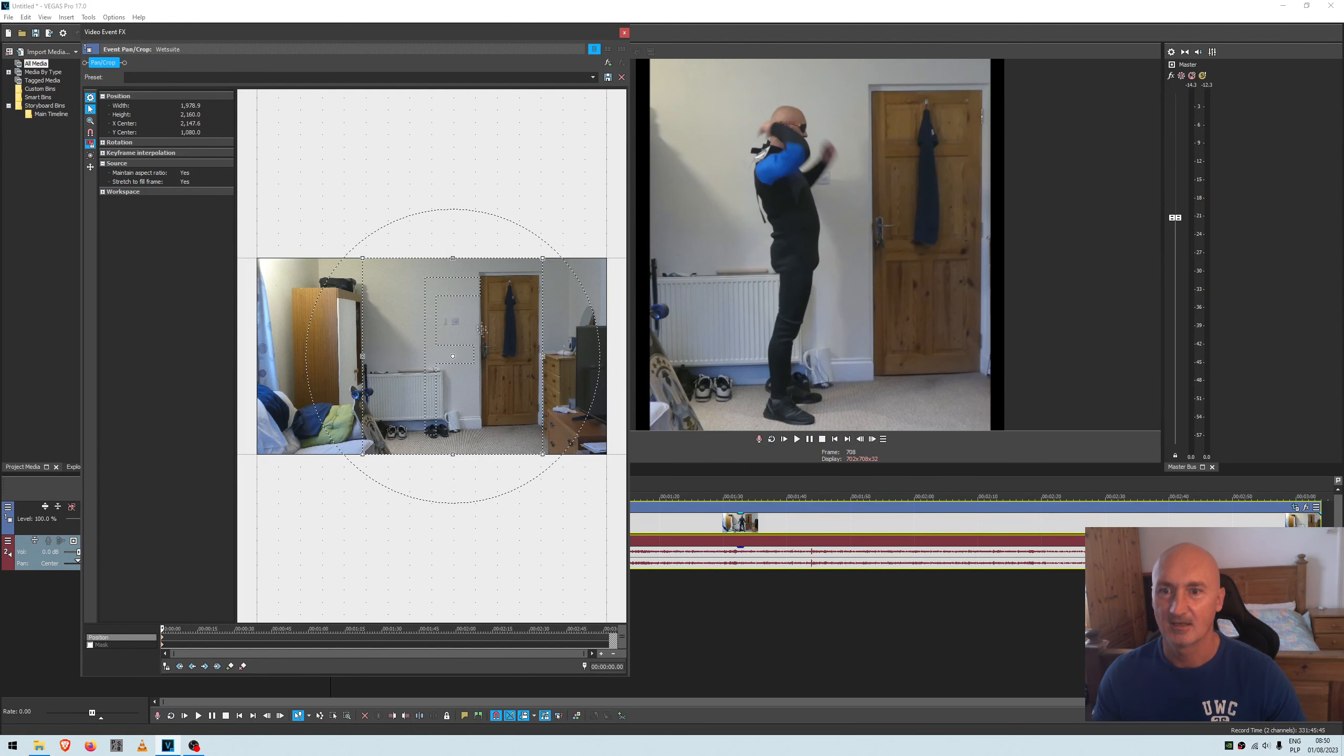
left_click_drag(362, 357, 347, 359)
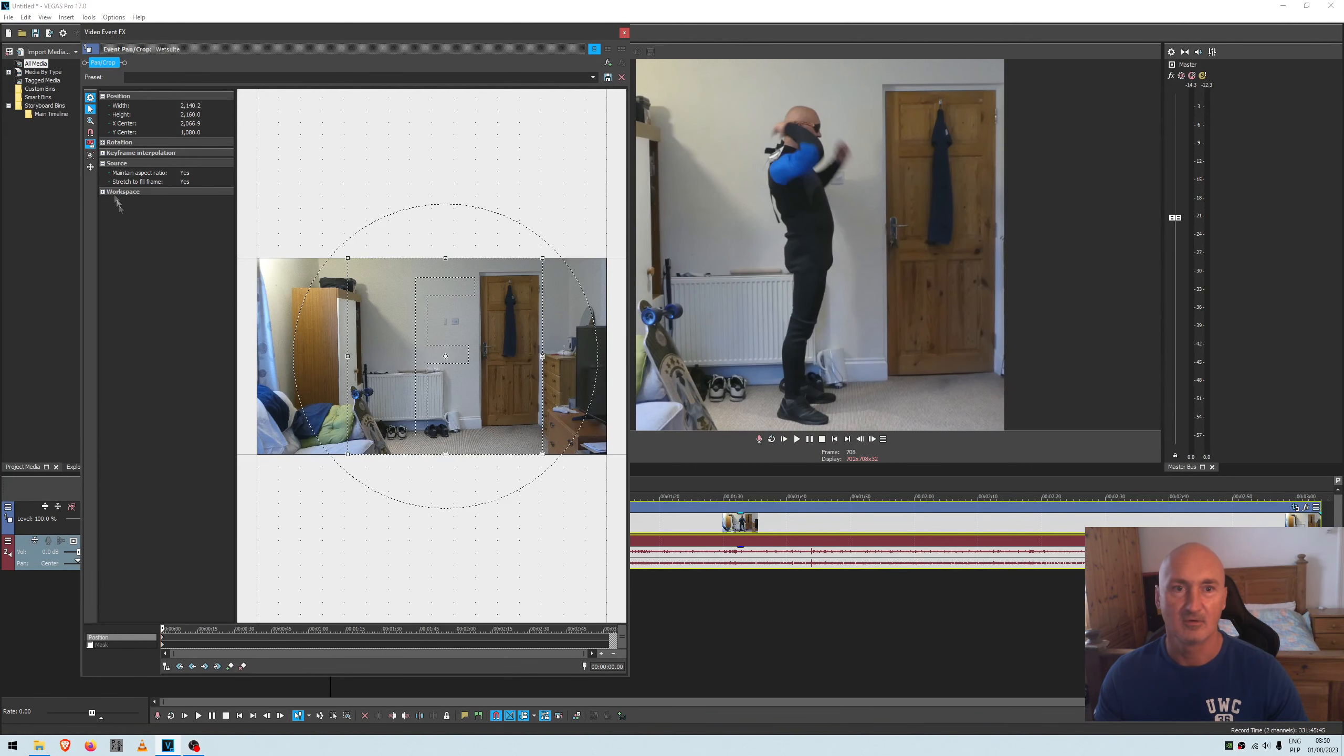
Restrict crop movement to the horizontal axis and shift the crop frame slightly to the right
left_click(91, 168)
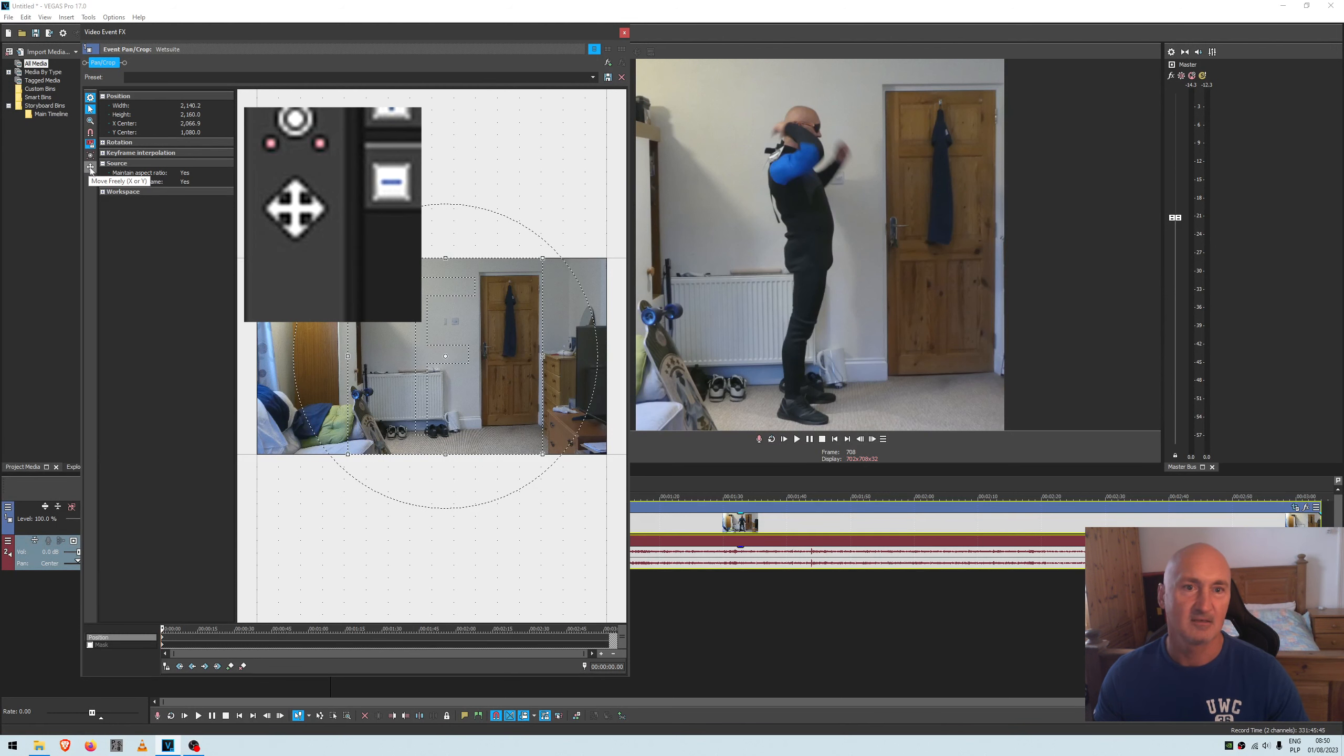
left_click(91, 168)
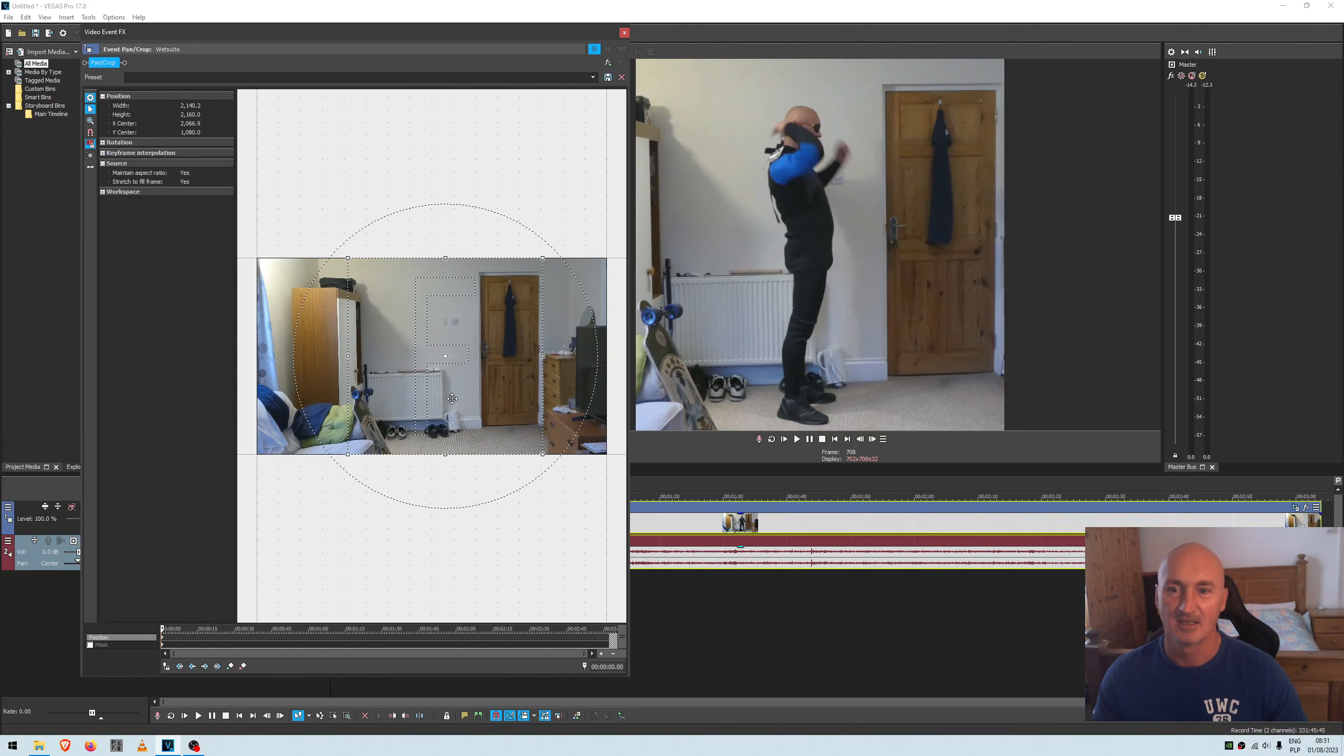
mouse_move(474, 399)
left_mouse_down()
mouse_move(458, 404)
mouse_move(483, 412)
left_mouse_up()
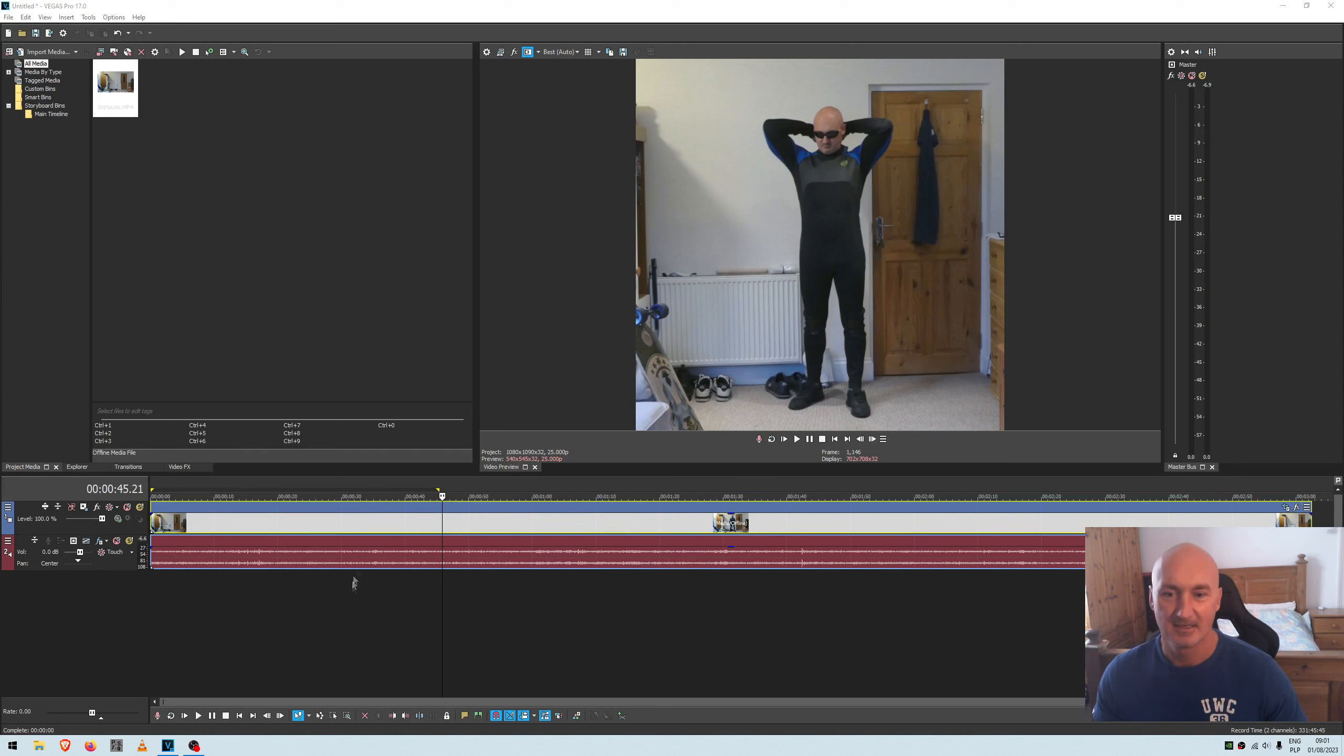
Split the clip at 00:01:06.22 and delete the part before the cut
left_click_drag(441, 523, 576, 524)
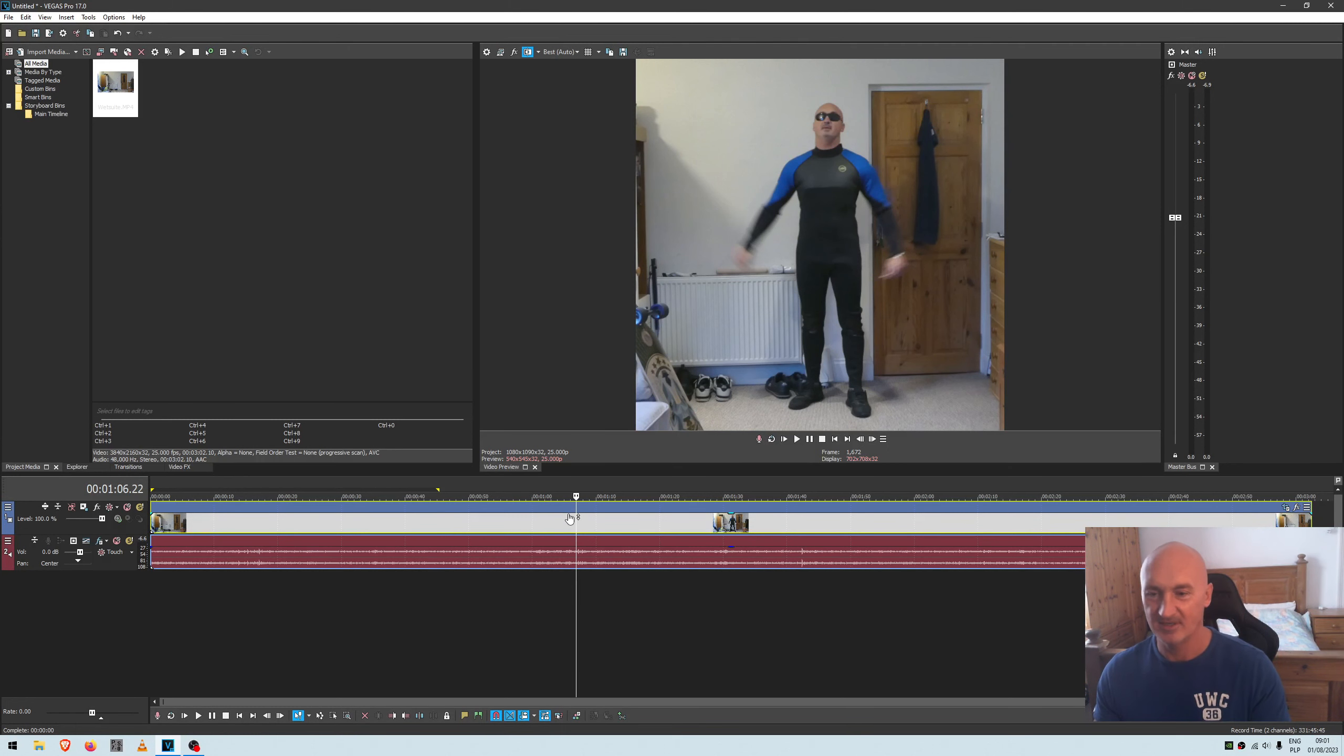
key("s")
left_click(477, 511)
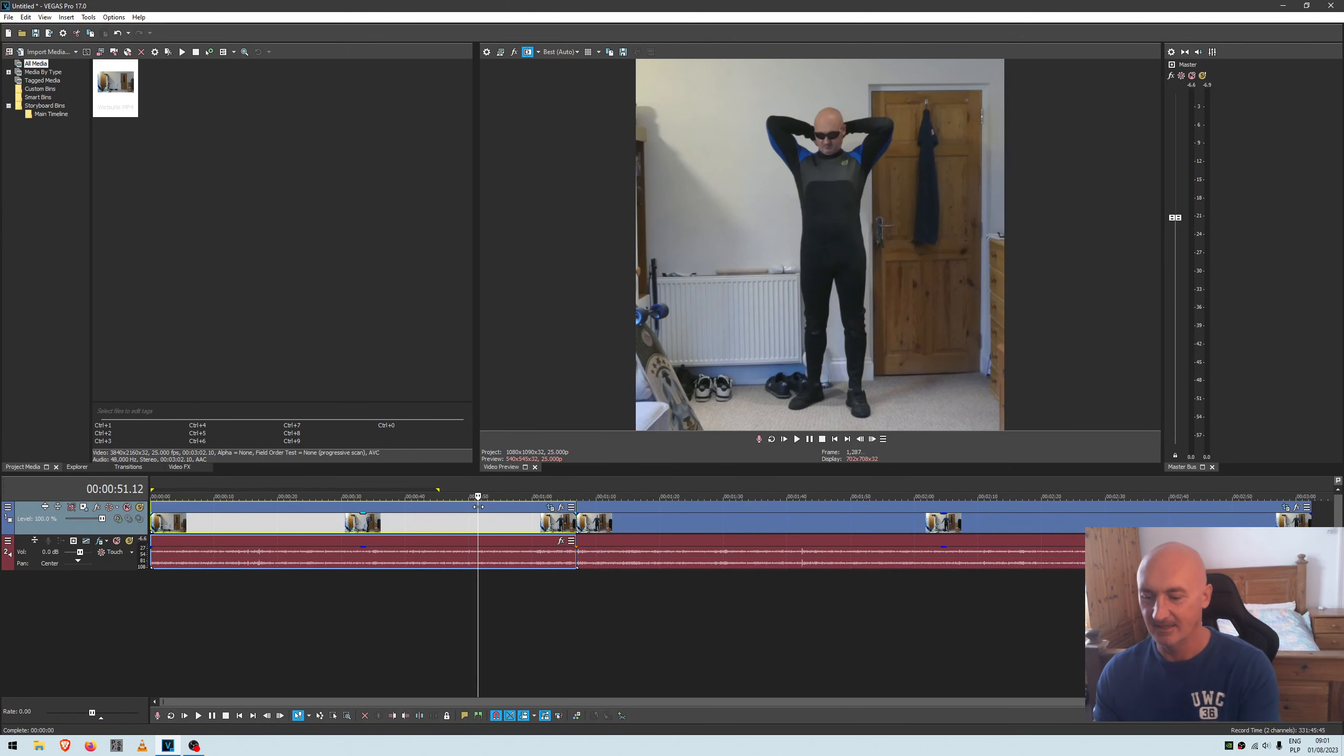
key("Delete")
Split the remaining clip at 00:00:42.18 and delete the part after the cut
left_click(423, 625)
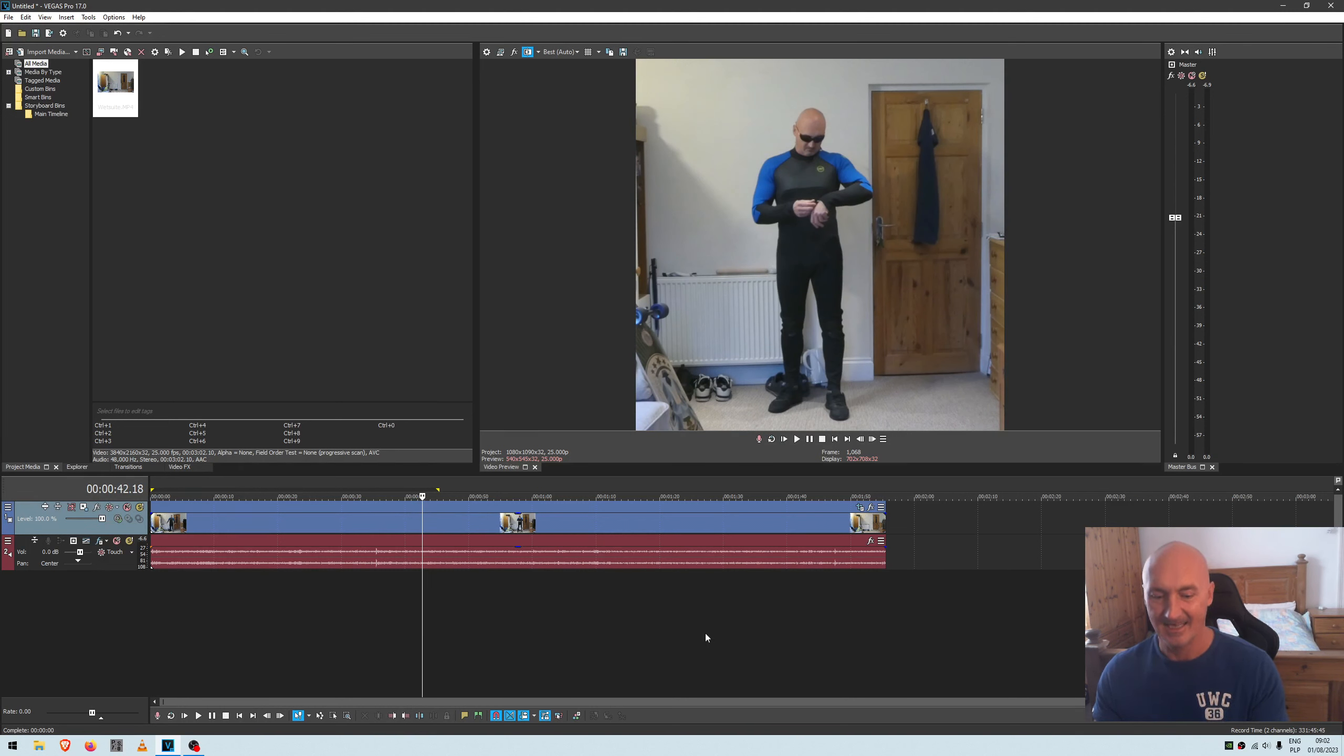
key("s")
left_click(752, 521)
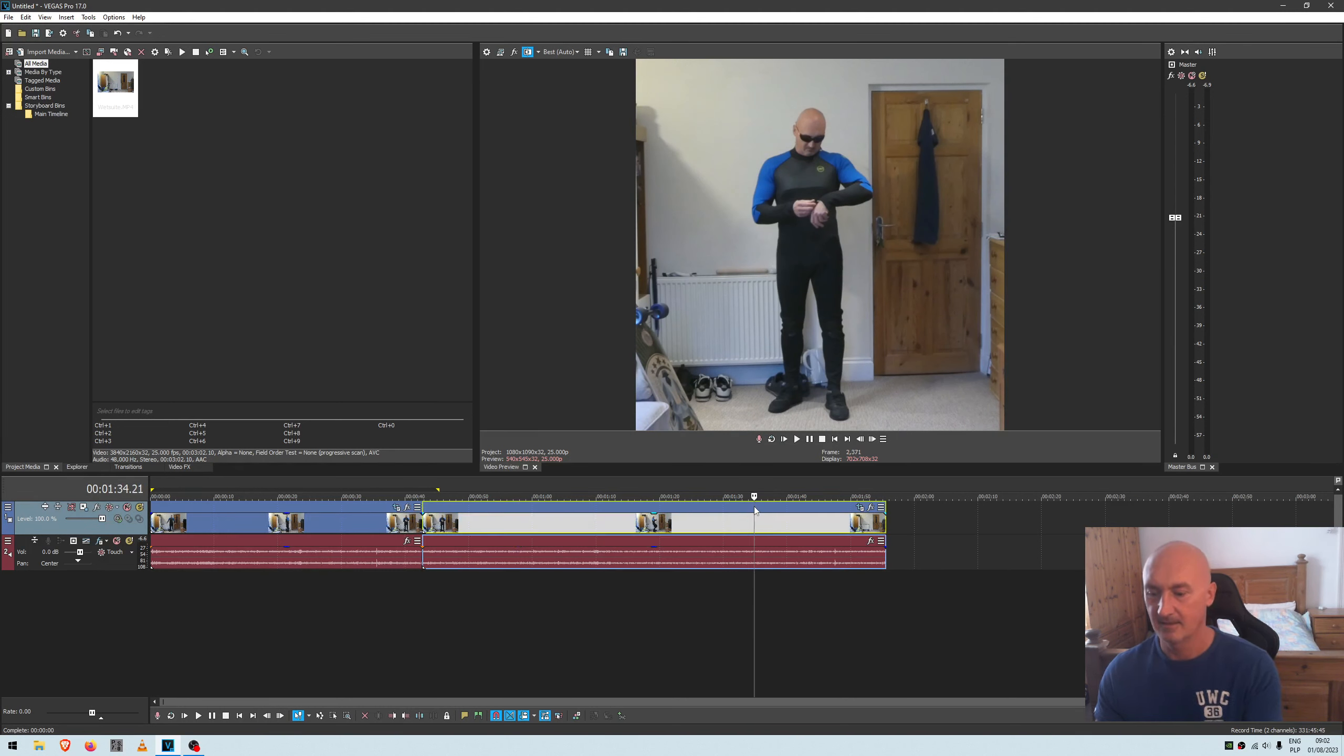
key("Delete")
Select the clip's full time range, insert a new video track and add text media to that track
double_click(279, 637)
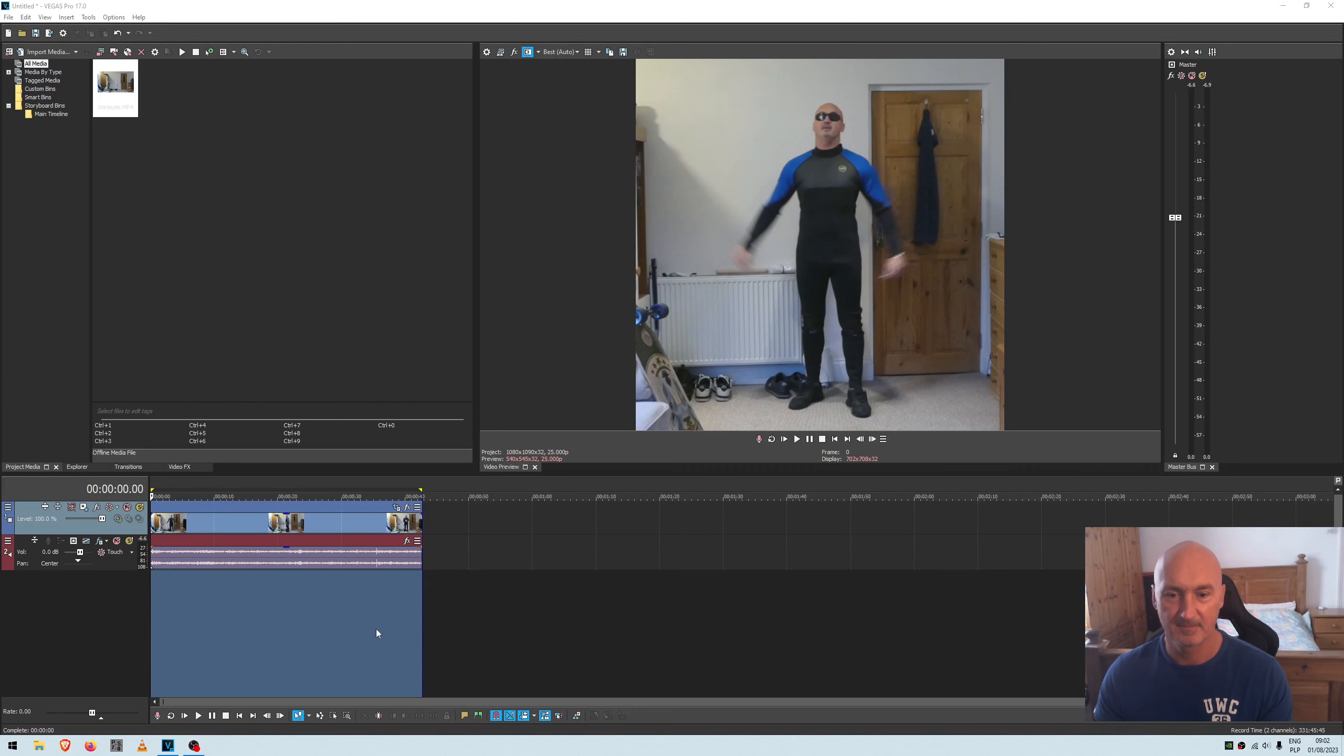
right_click(279, 601)
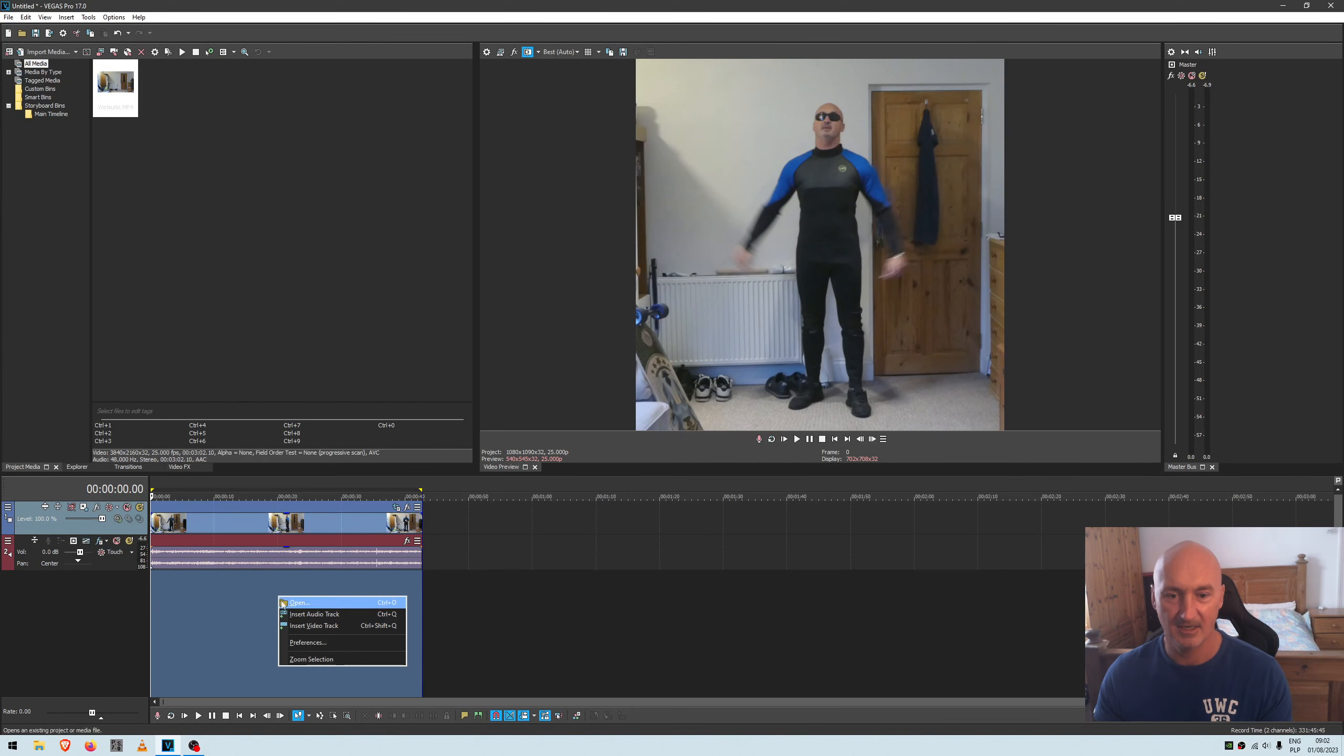
left_click(324, 631)
right_click(285, 515)
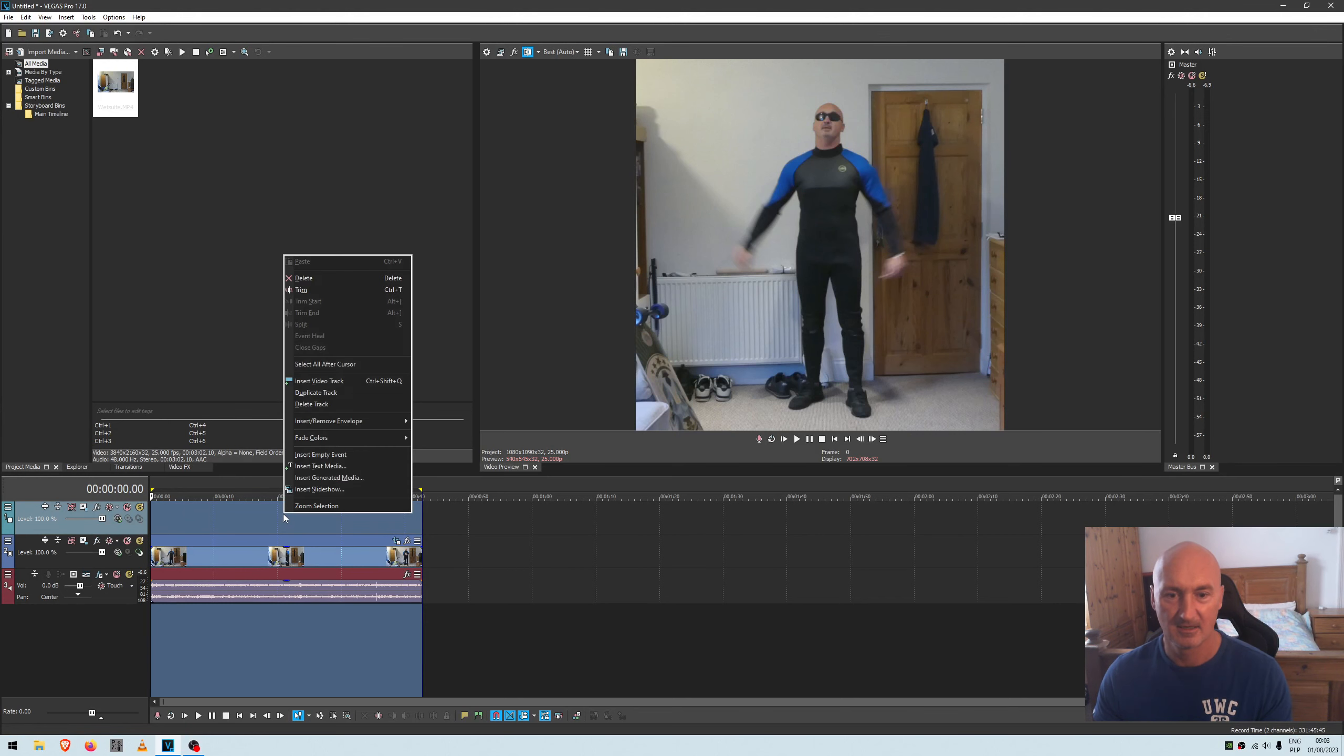
left_click(341, 467)
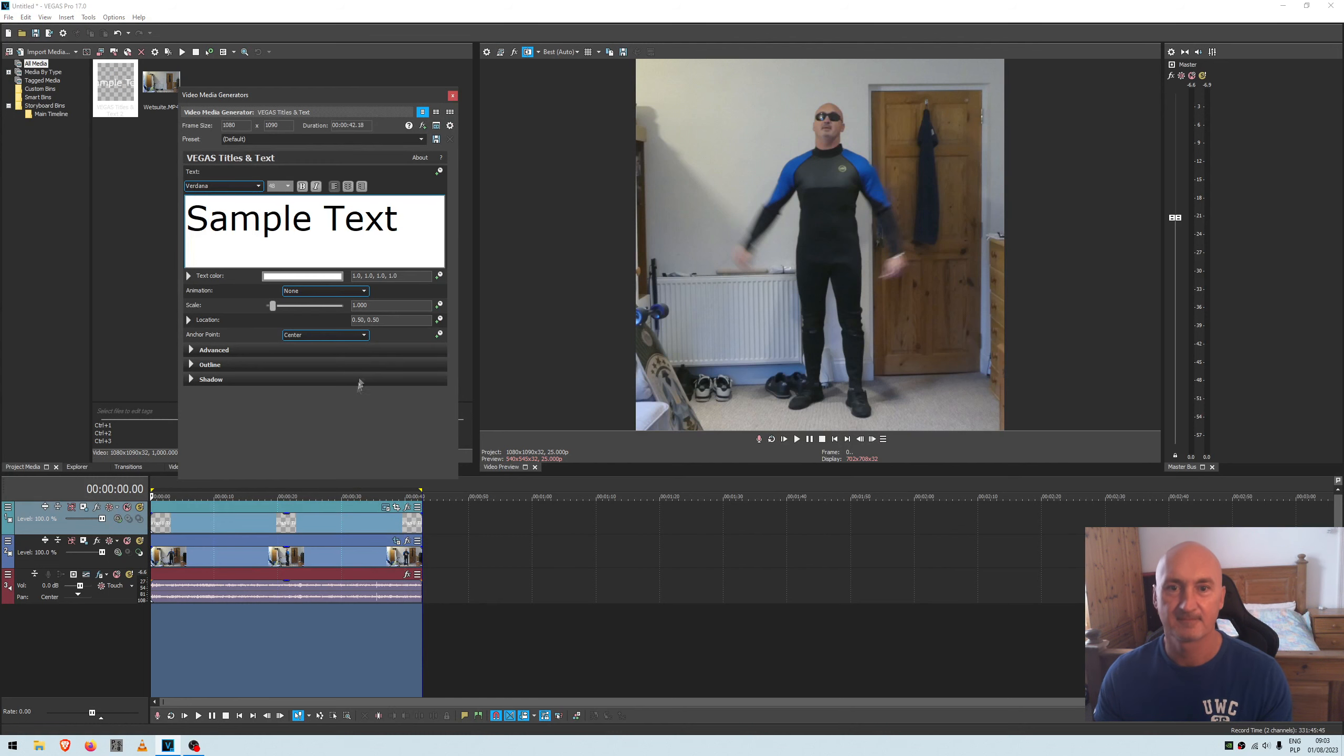
Apply the Bounce preset to the title and replace its text with "TESTING MY WETSUIT"
left_click(420, 139)
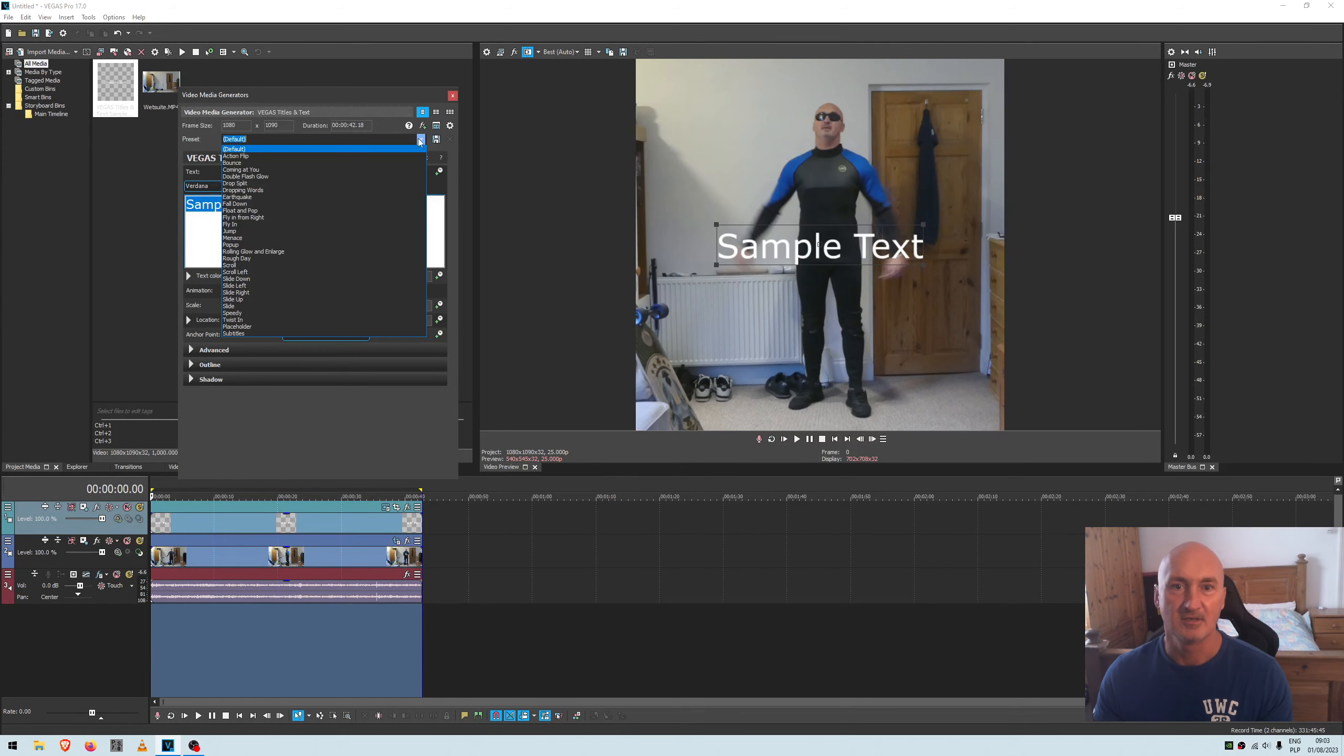
left_click(284, 165)
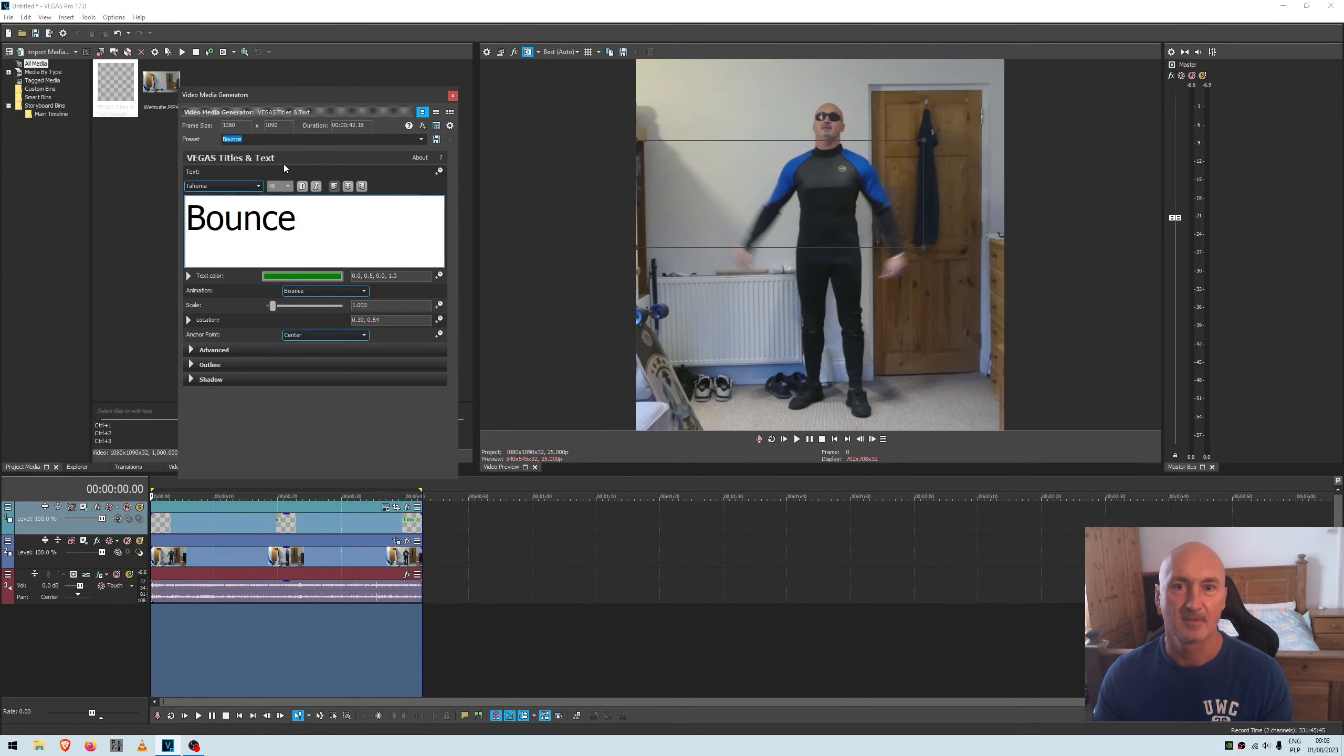
left_click(288, 203)
double_click(206, 222)
left_click(288, 186)
key("BackSpace")
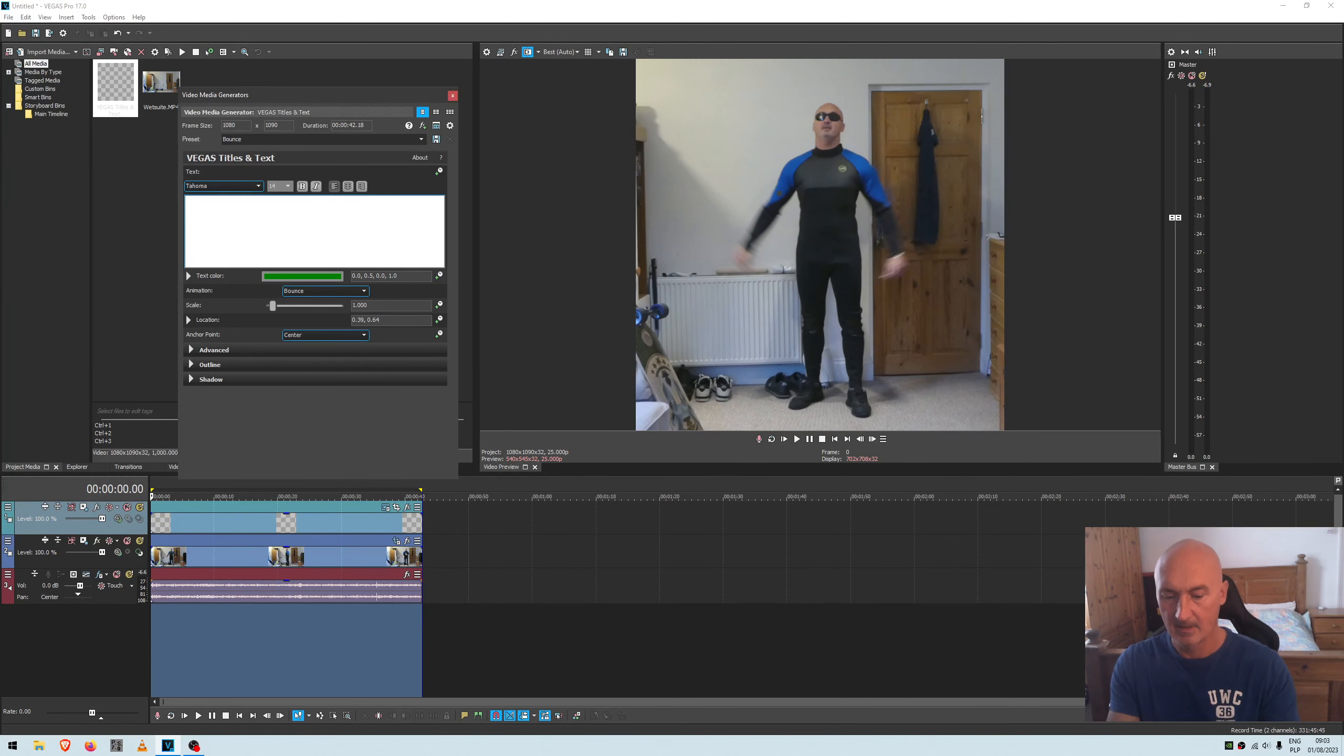
type("TESTING MY WETS")
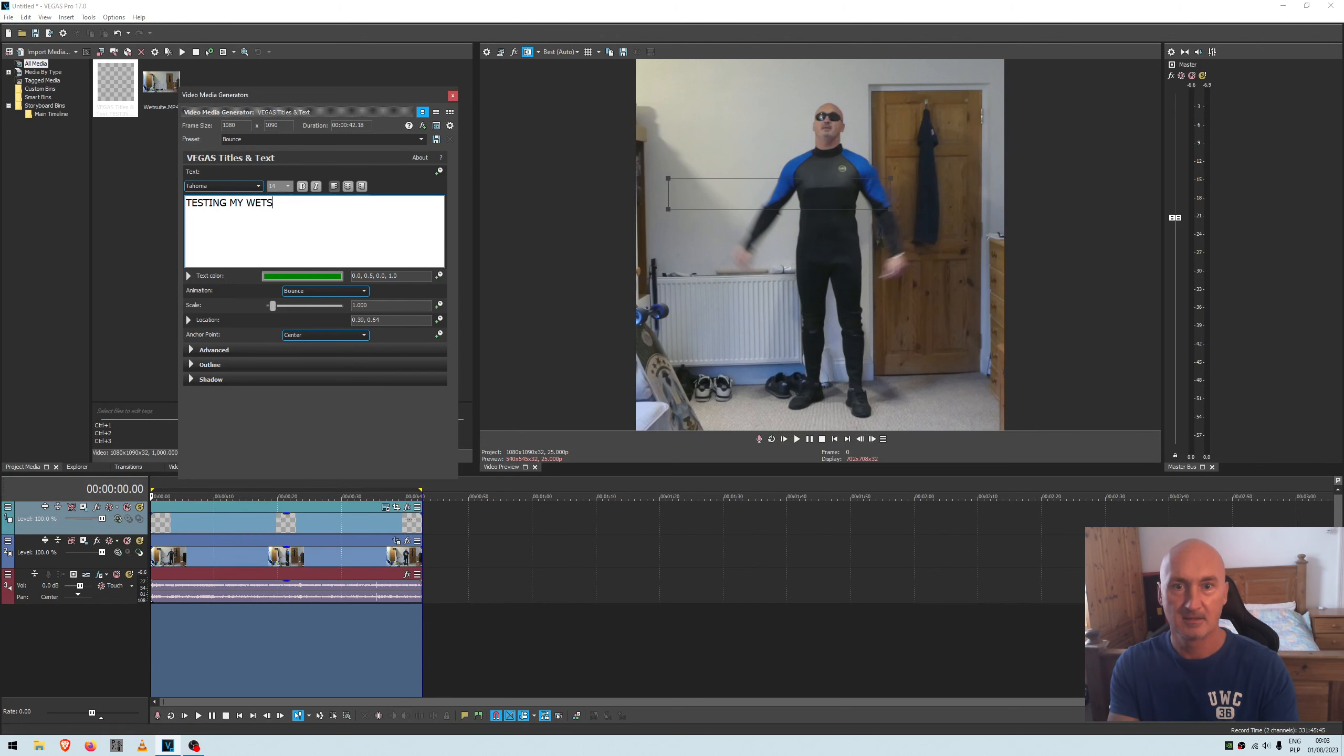
type("UIT")
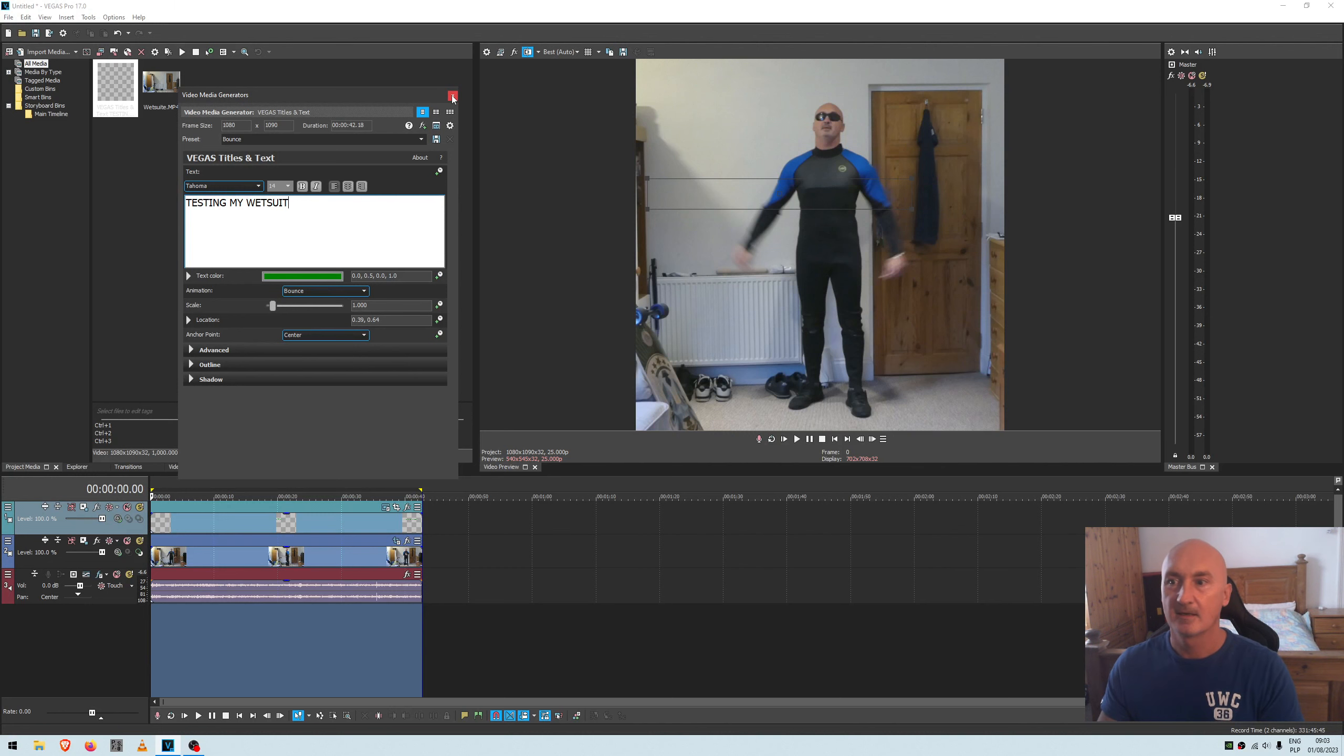
Move the title to the upper edge of the video frame, at about 0.47, 0.94, and set its duration to 00:00:05.18
left_click_drag(775, 202, 803, 87)
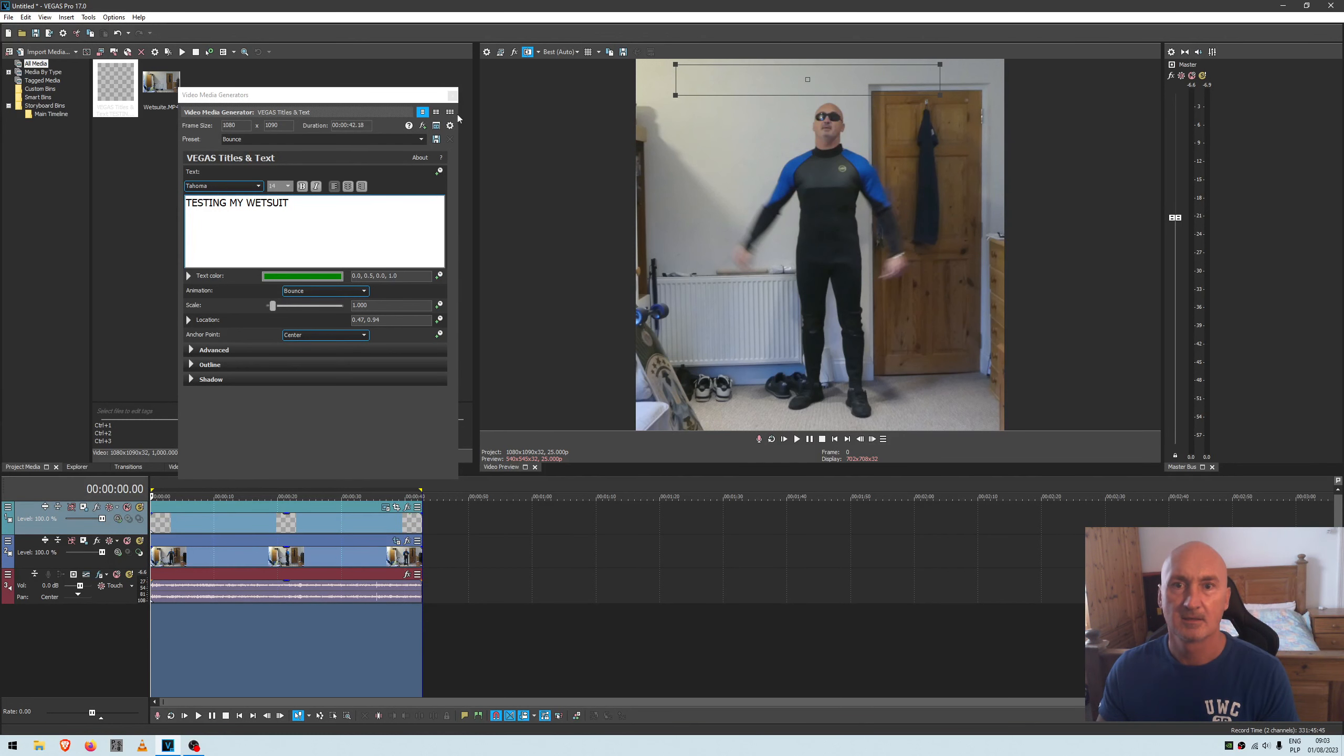
left_click_drag(352, 125, 354, 154)
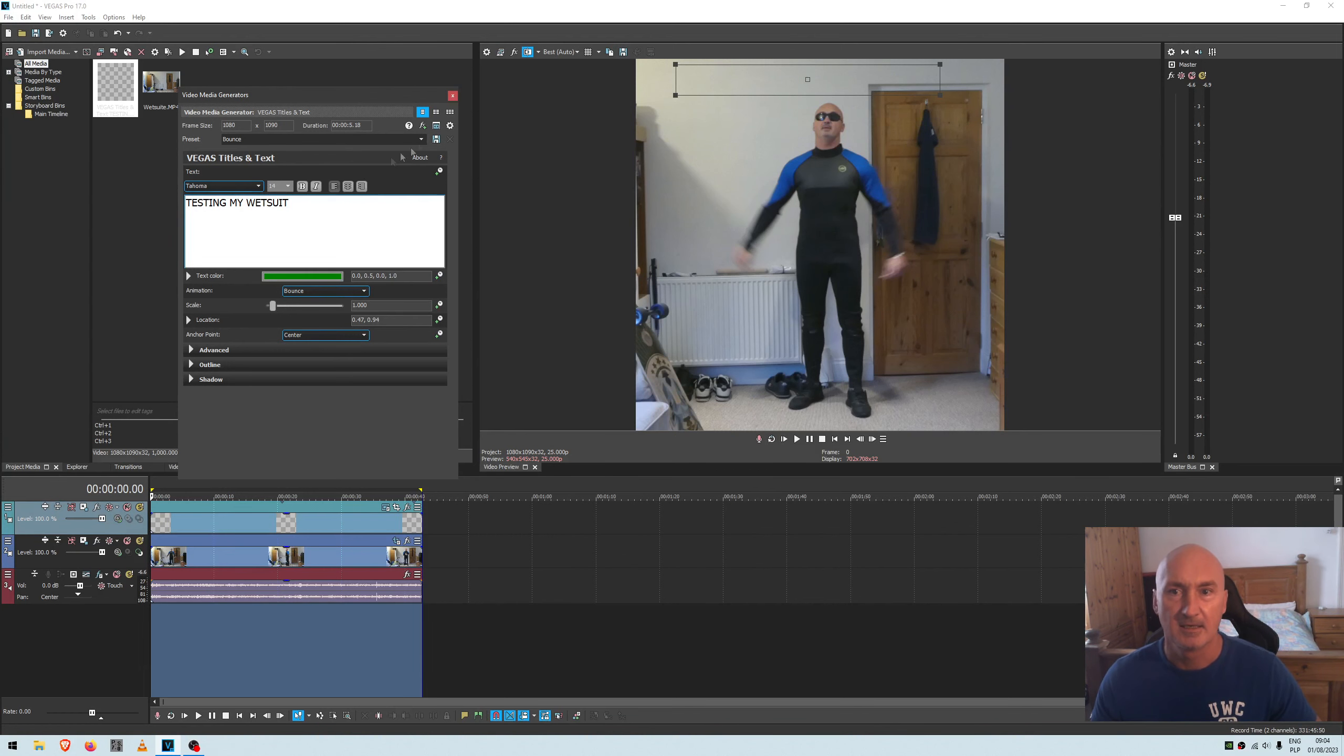
Play the project from the start to check the title, close the title generator and stop playback
left_click(784, 439)
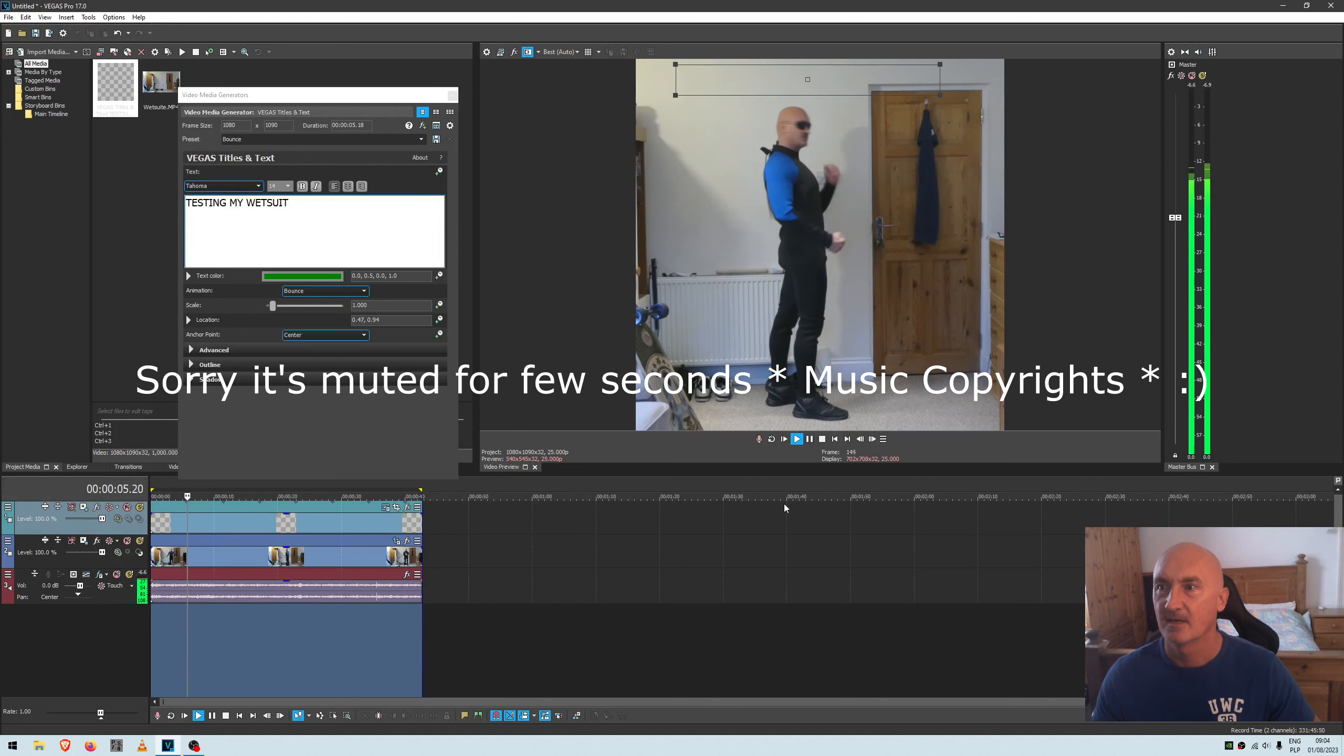
left_click(452, 95)
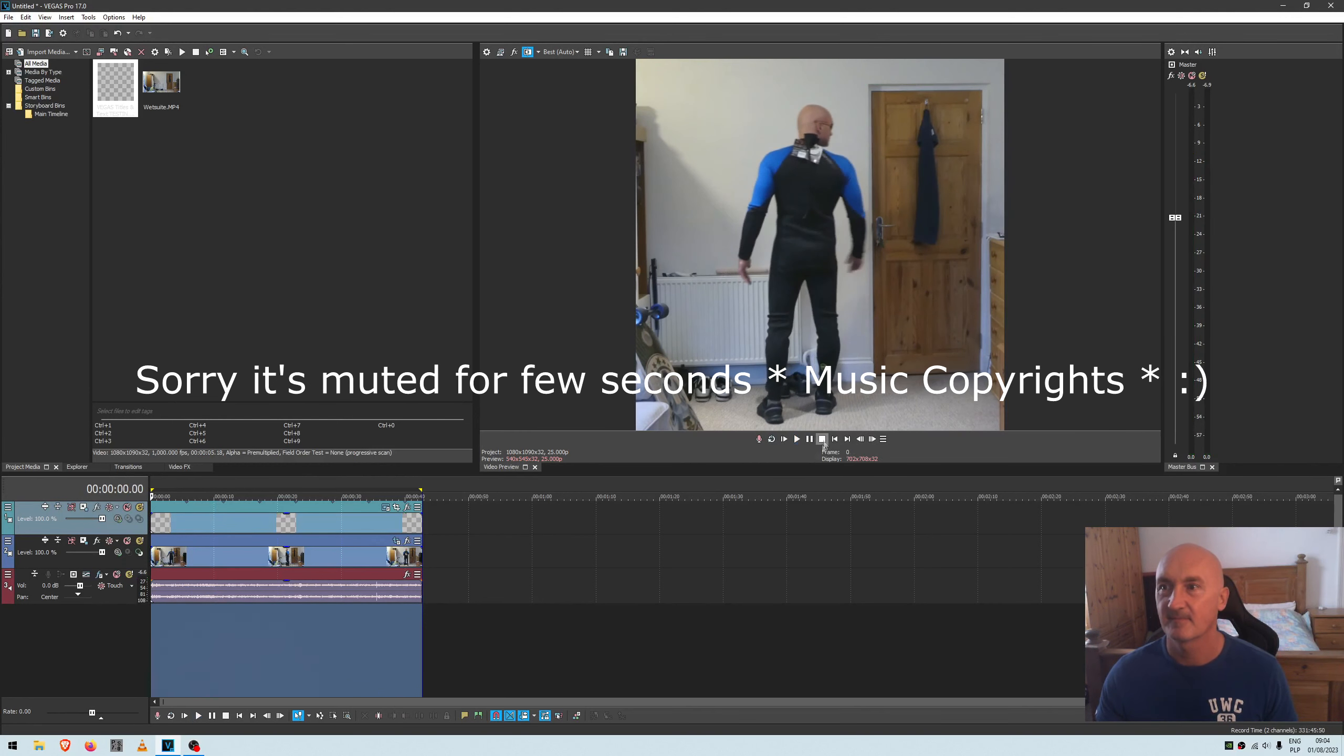
left_click(822, 441)
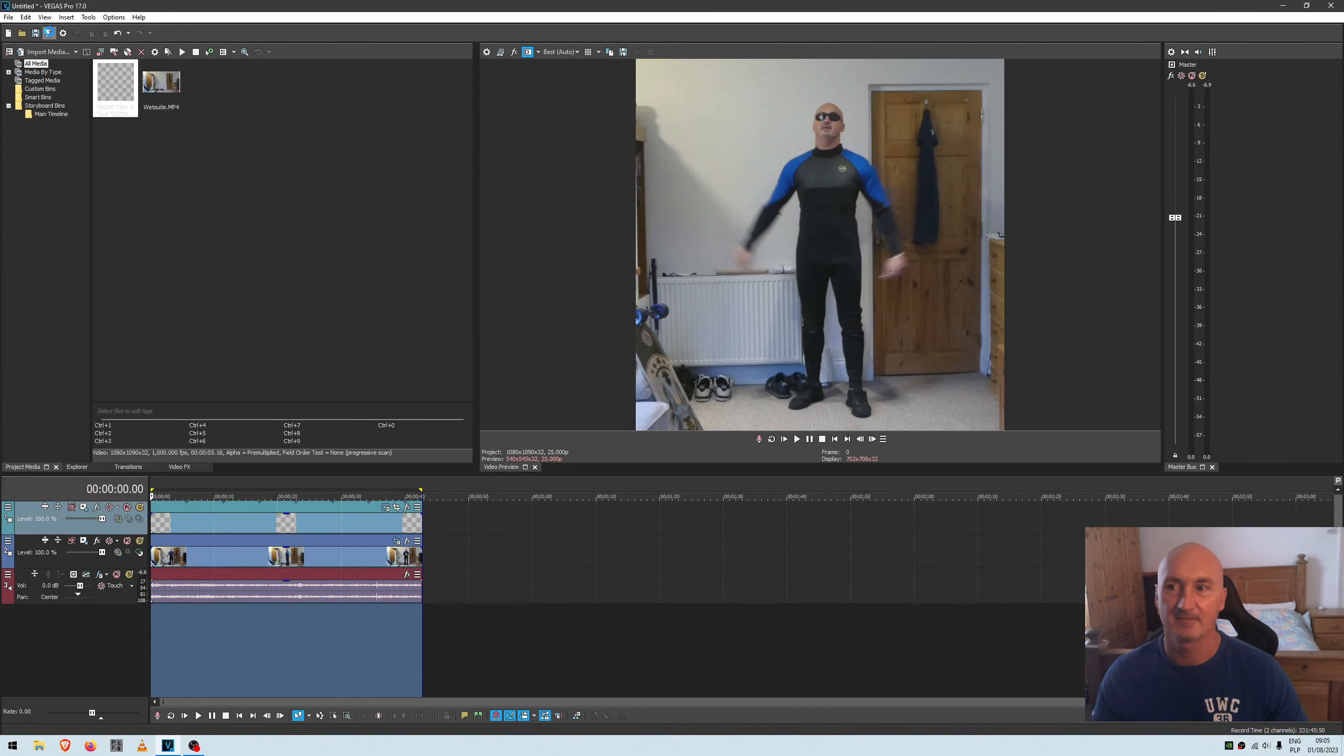
Open the render settings and choose the MAGIX AVC/AAC MP4 format with the TikTok 1080x1090x30 template
left_click(50, 34)
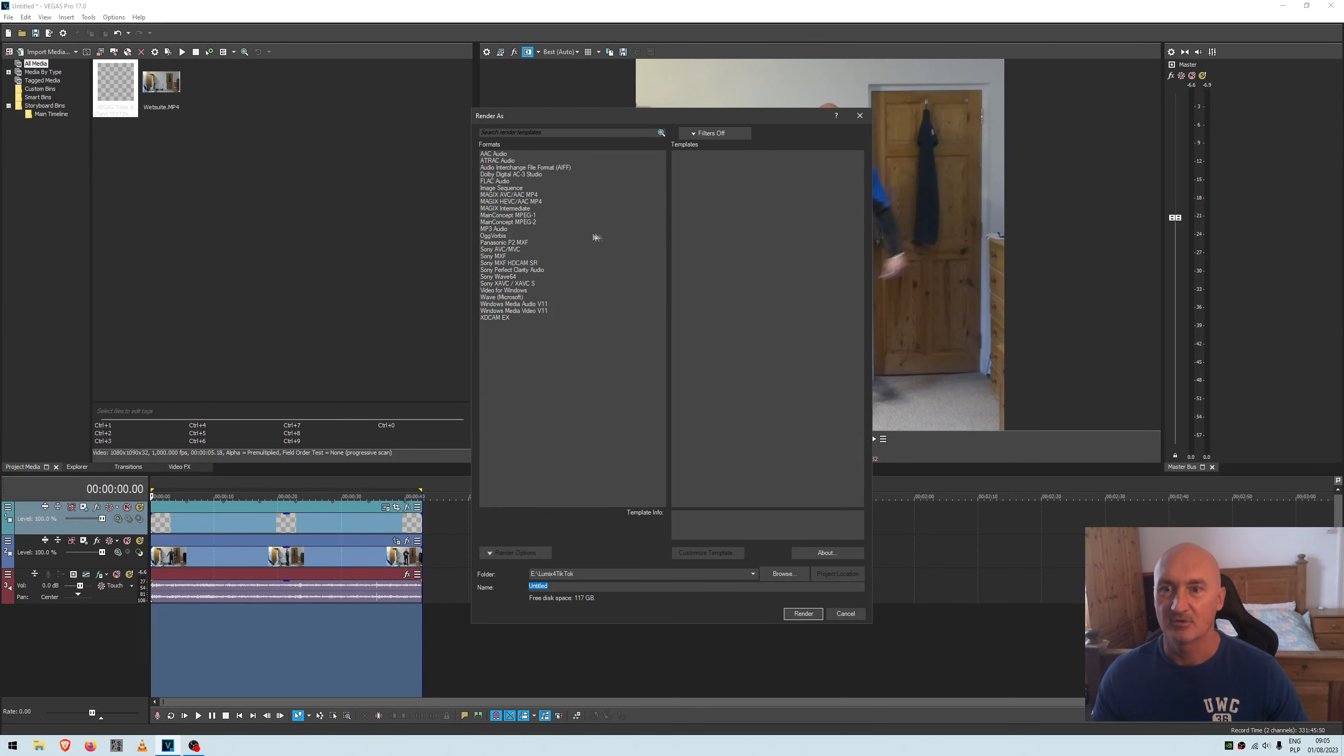
left_click(527, 195)
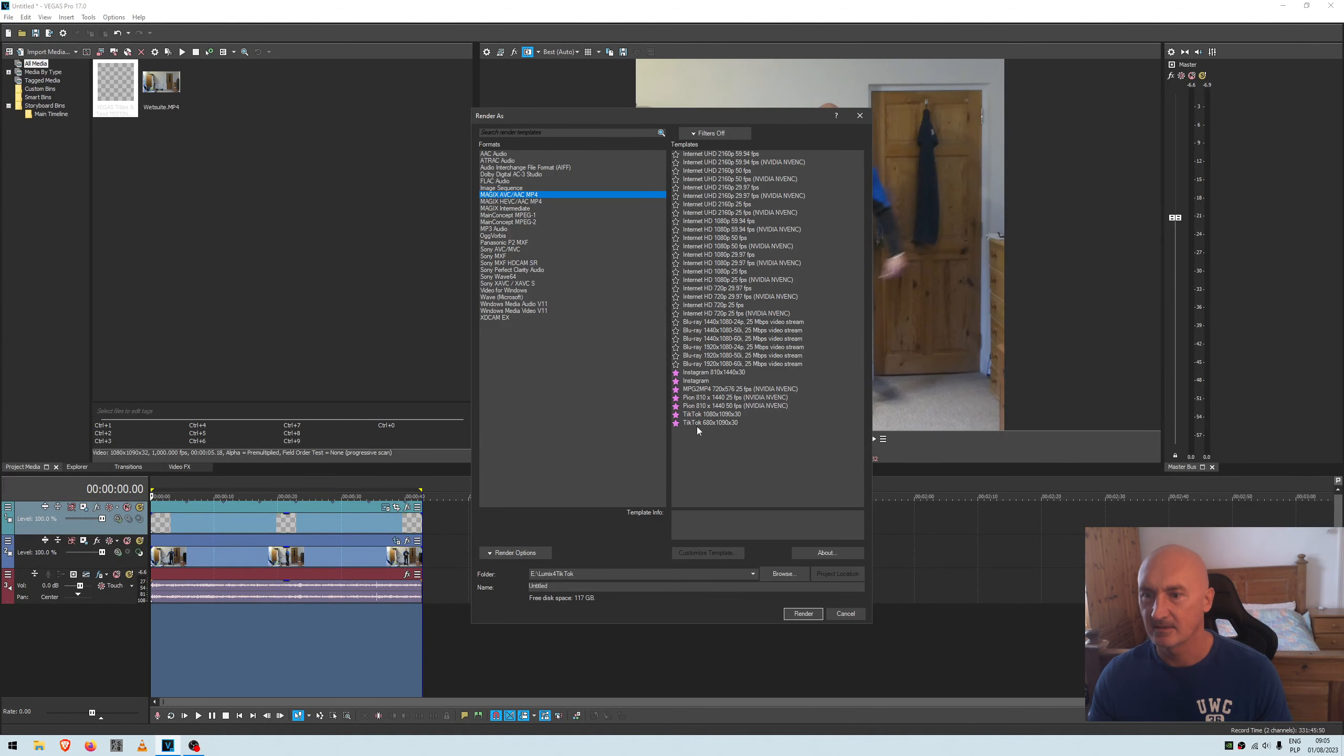
left_click(712, 417)
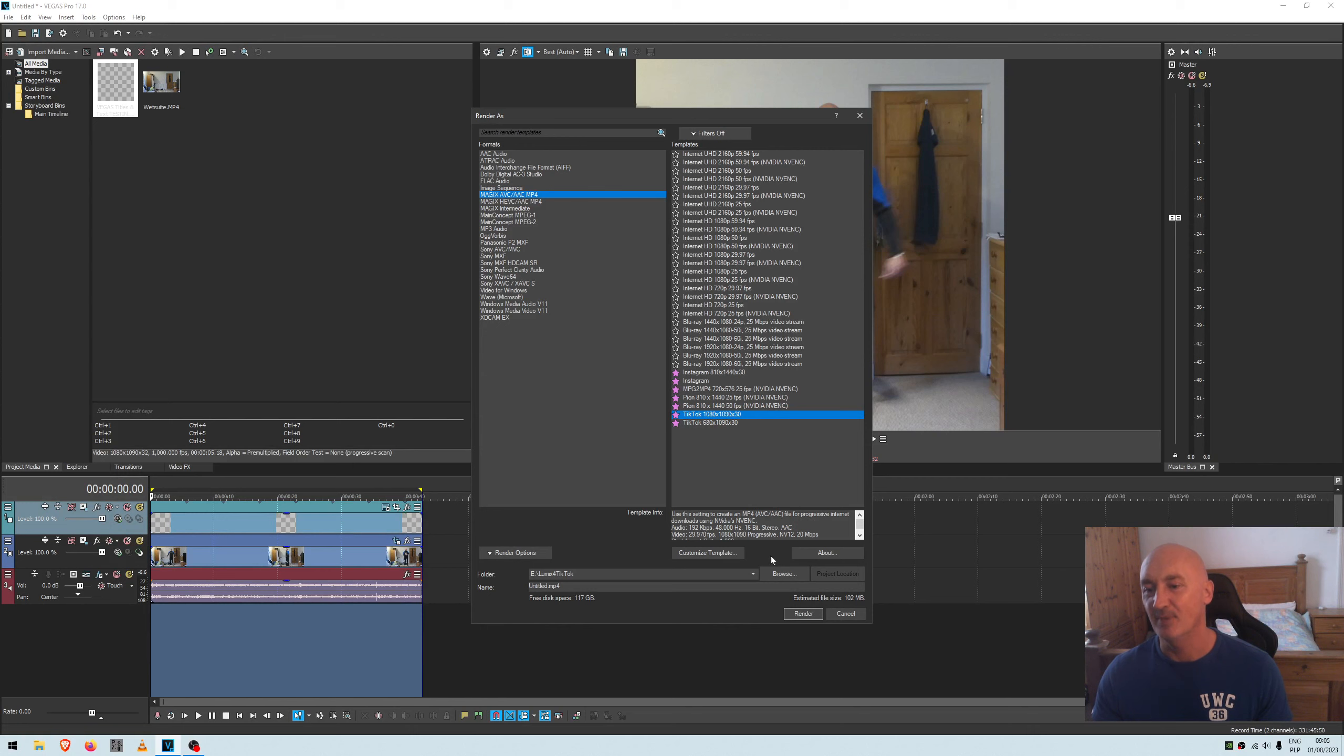
left_click(784, 574)
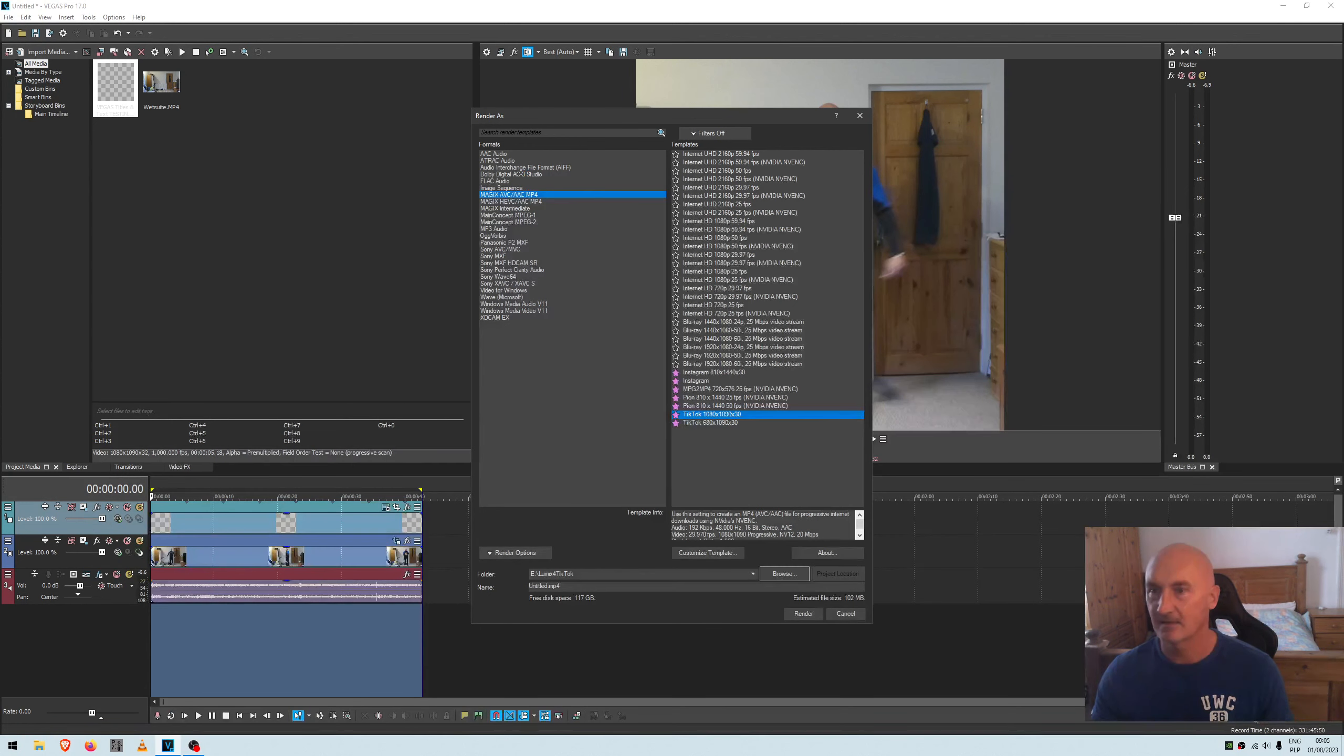
Customize the TikTok render template to use a frame rate of 25.000 (PAL)
left_click(699, 553)
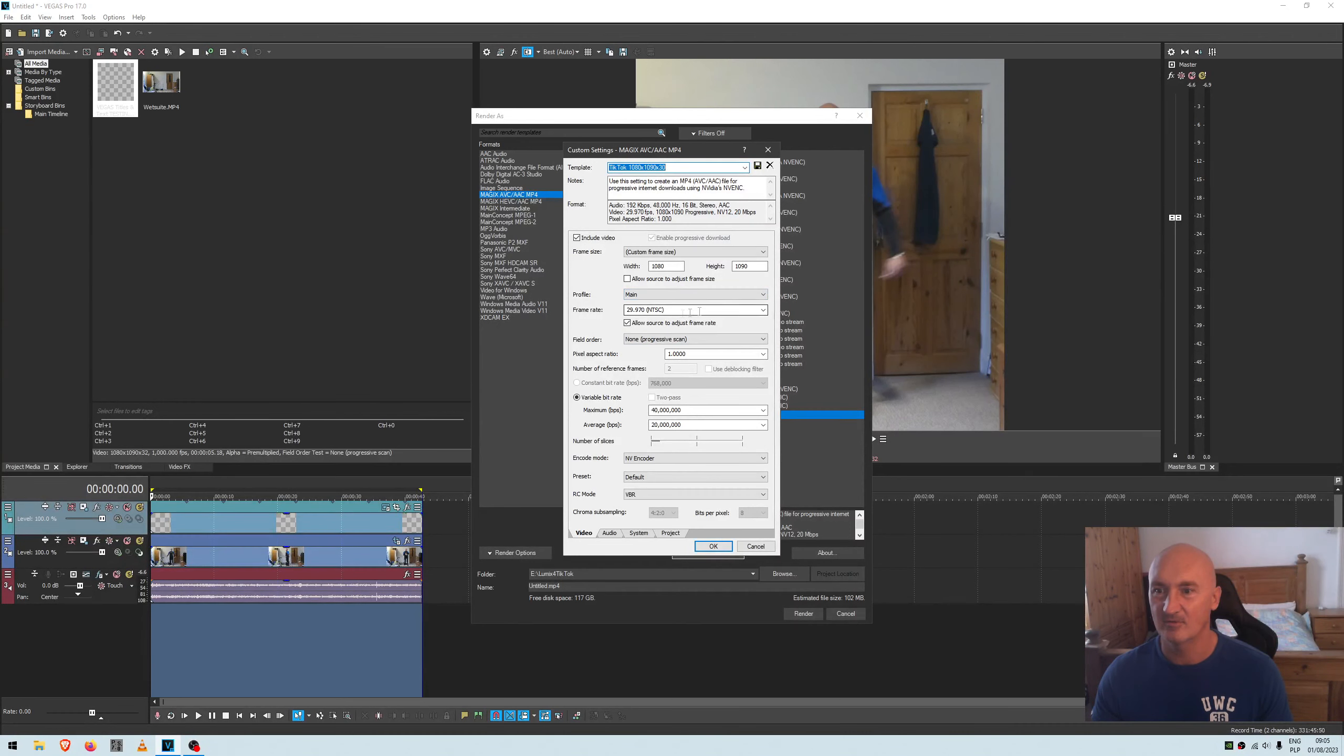
left_click(688, 310)
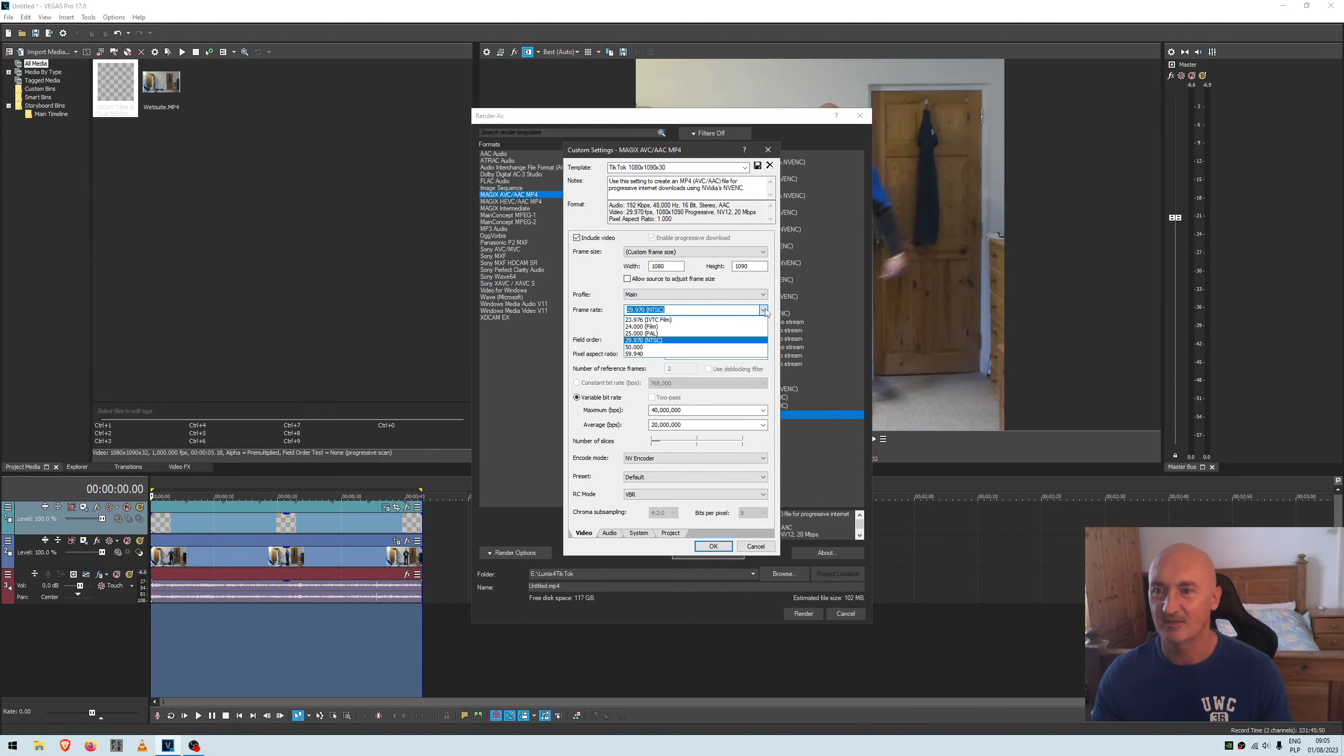
left_click(709, 334)
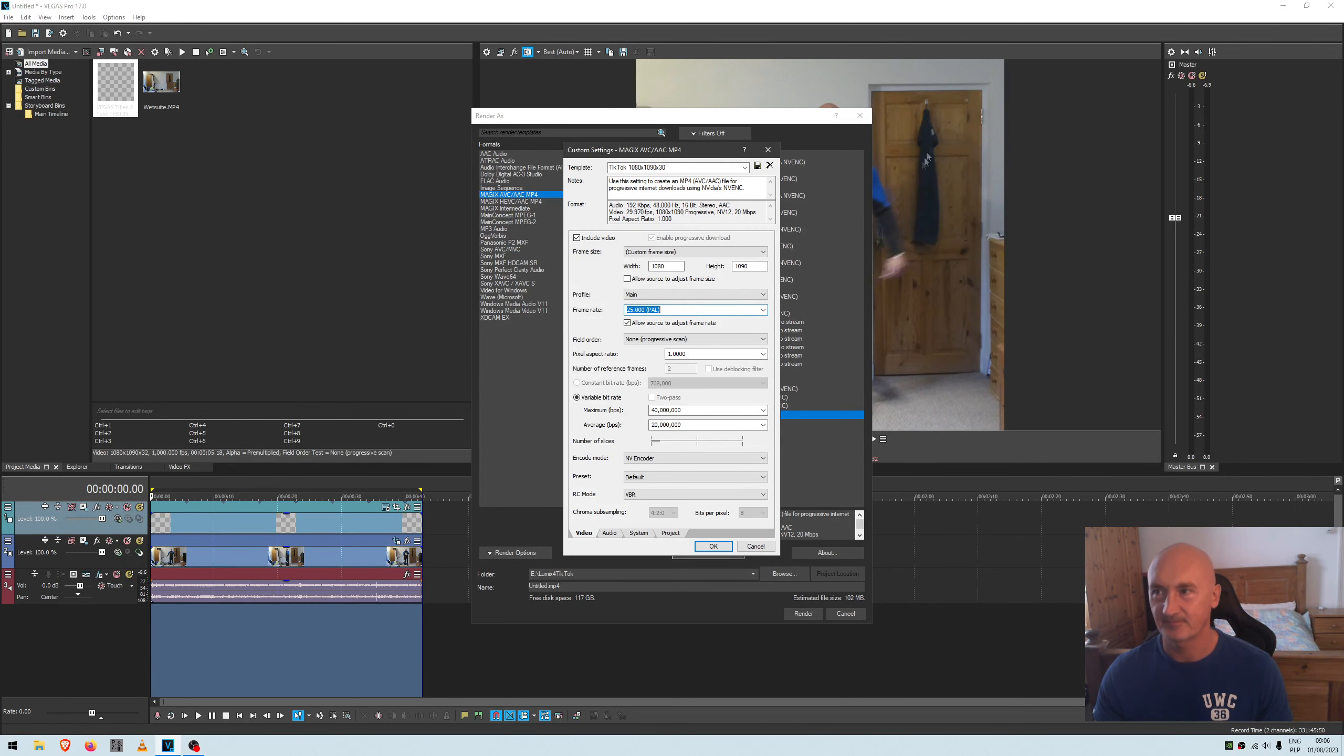
left_click(712, 546)
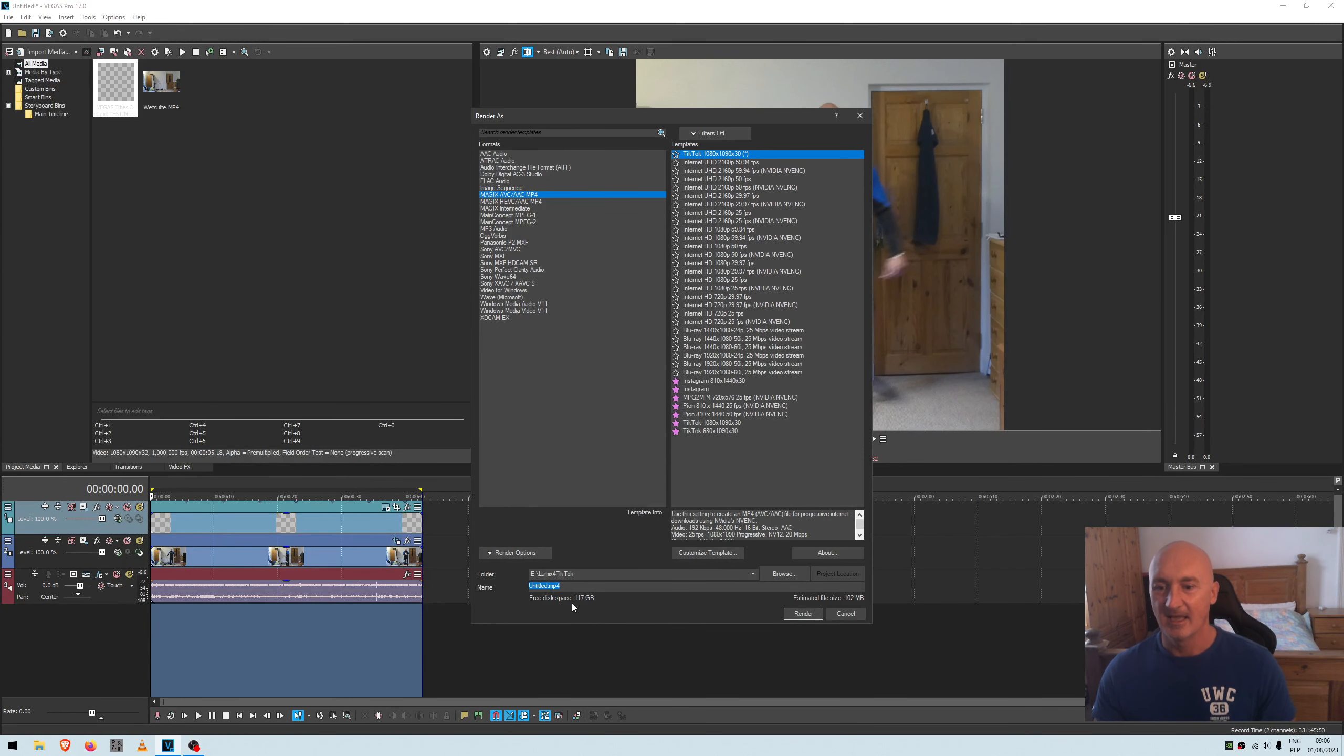
Render the project as Untitled.mp4 and play the finished video
left_click(802, 614)
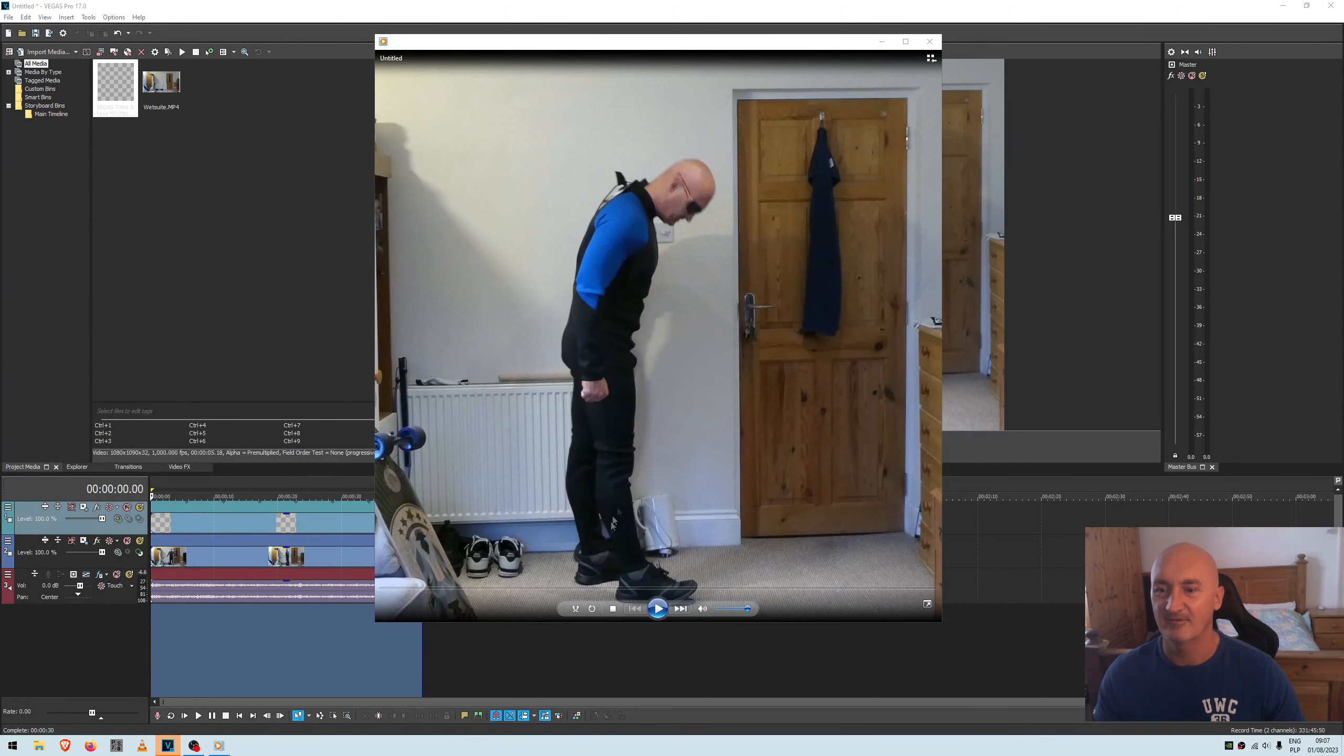
left_click(658, 608)
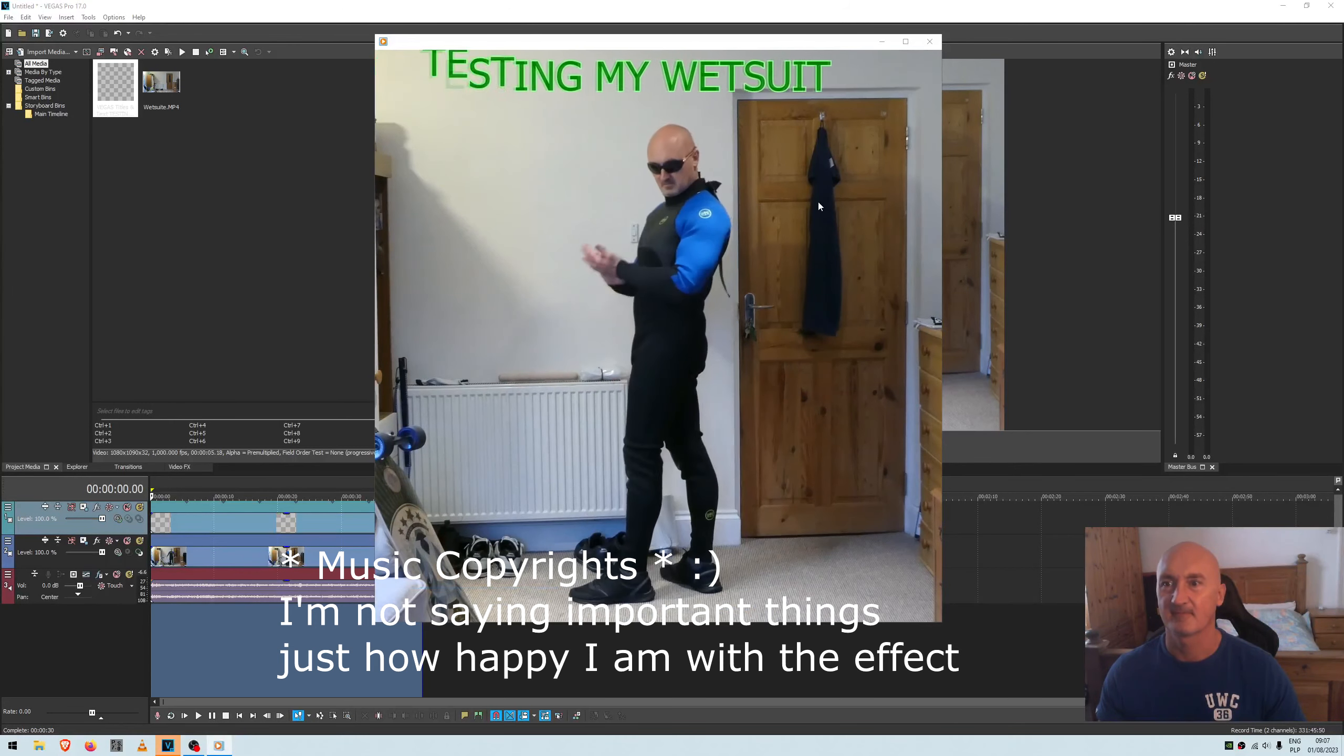
mouse_move(661, 612)
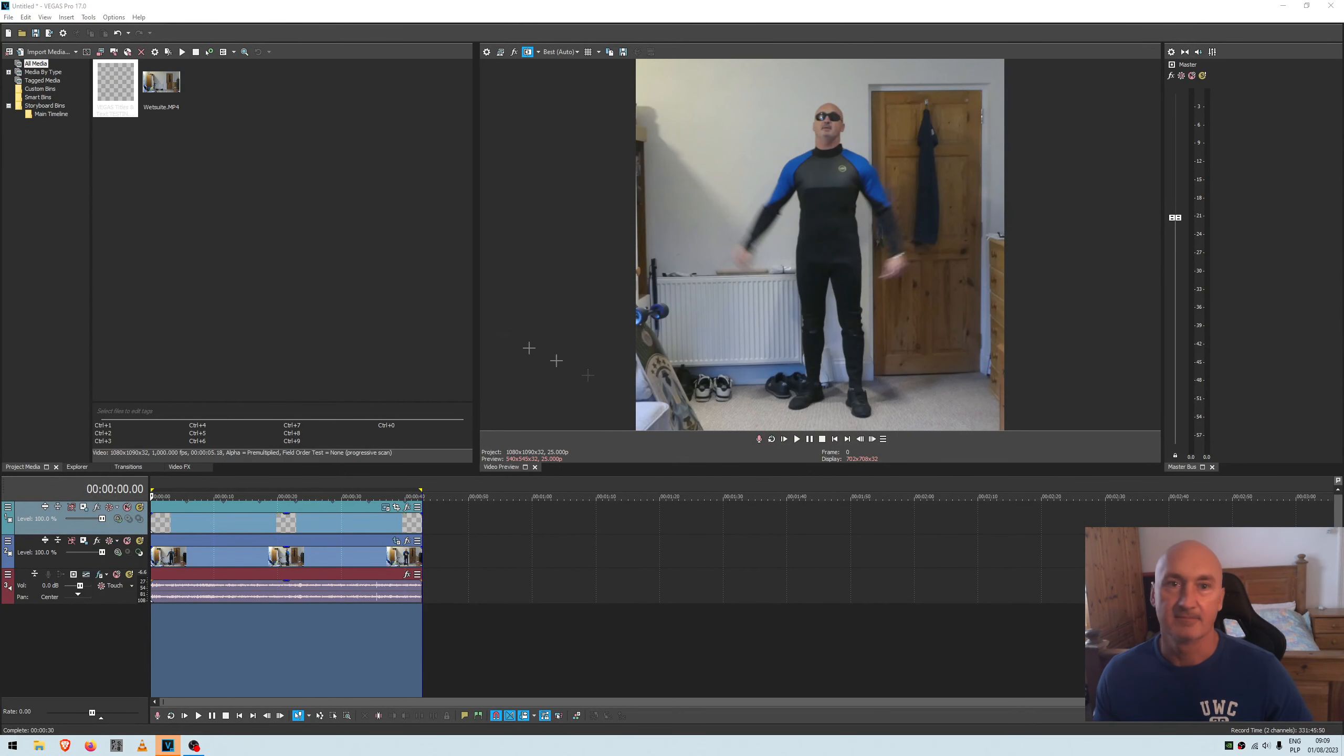
Change the project's video properties to the saved 1080x1920, 25.000 fps template and apply it
left_click(9, 17)
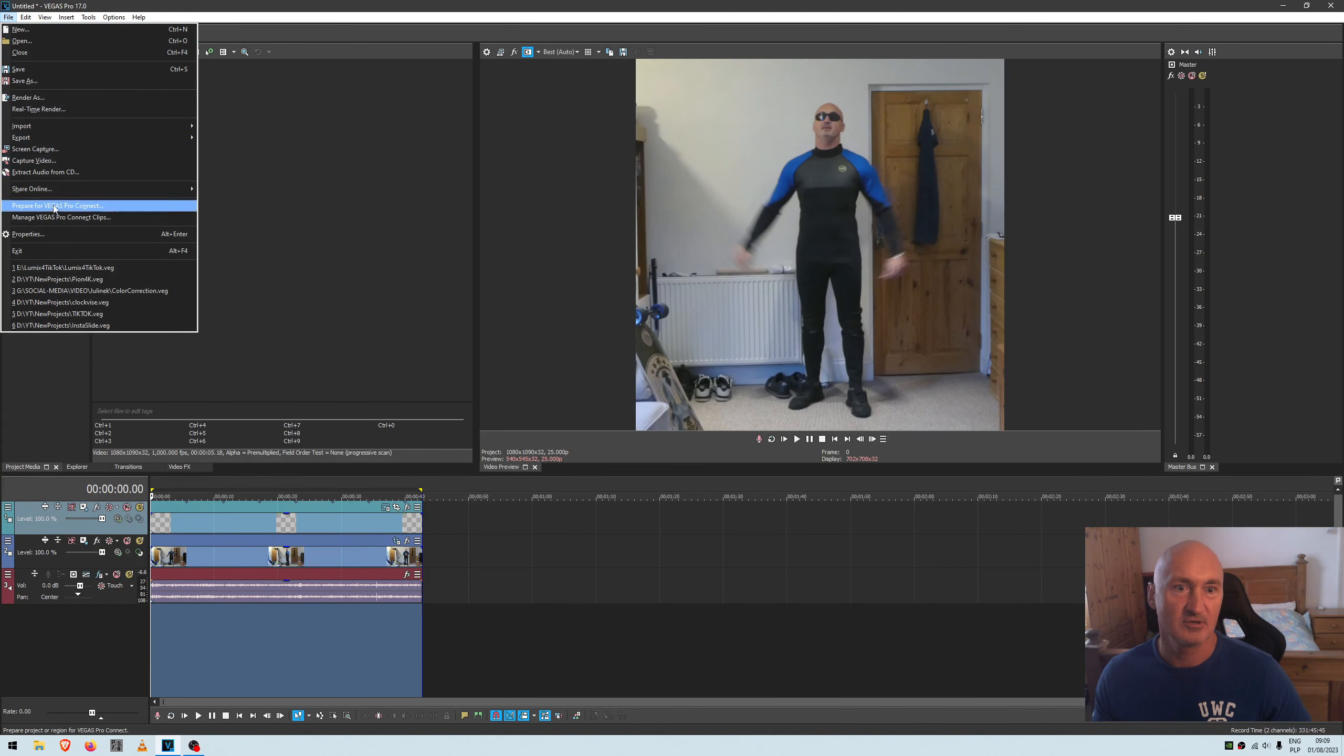
left_click(32, 234)
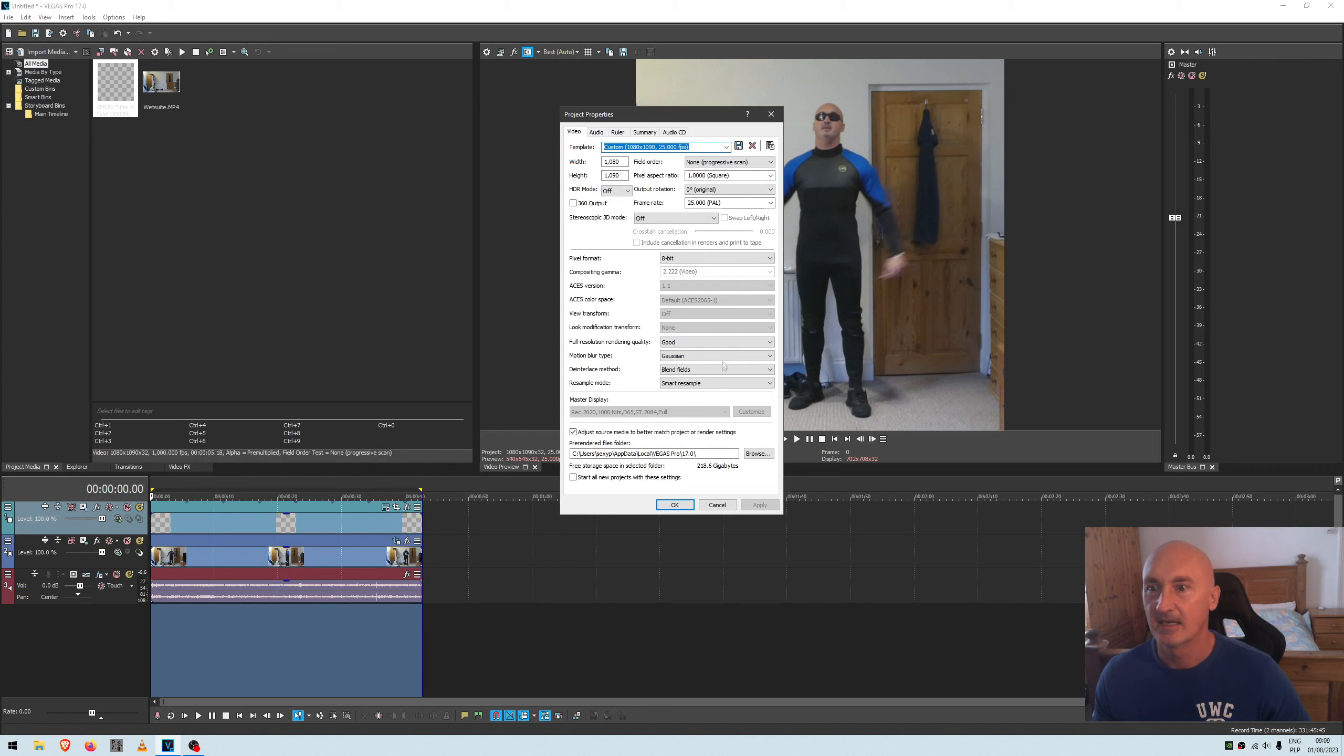
left_click(727, 147)
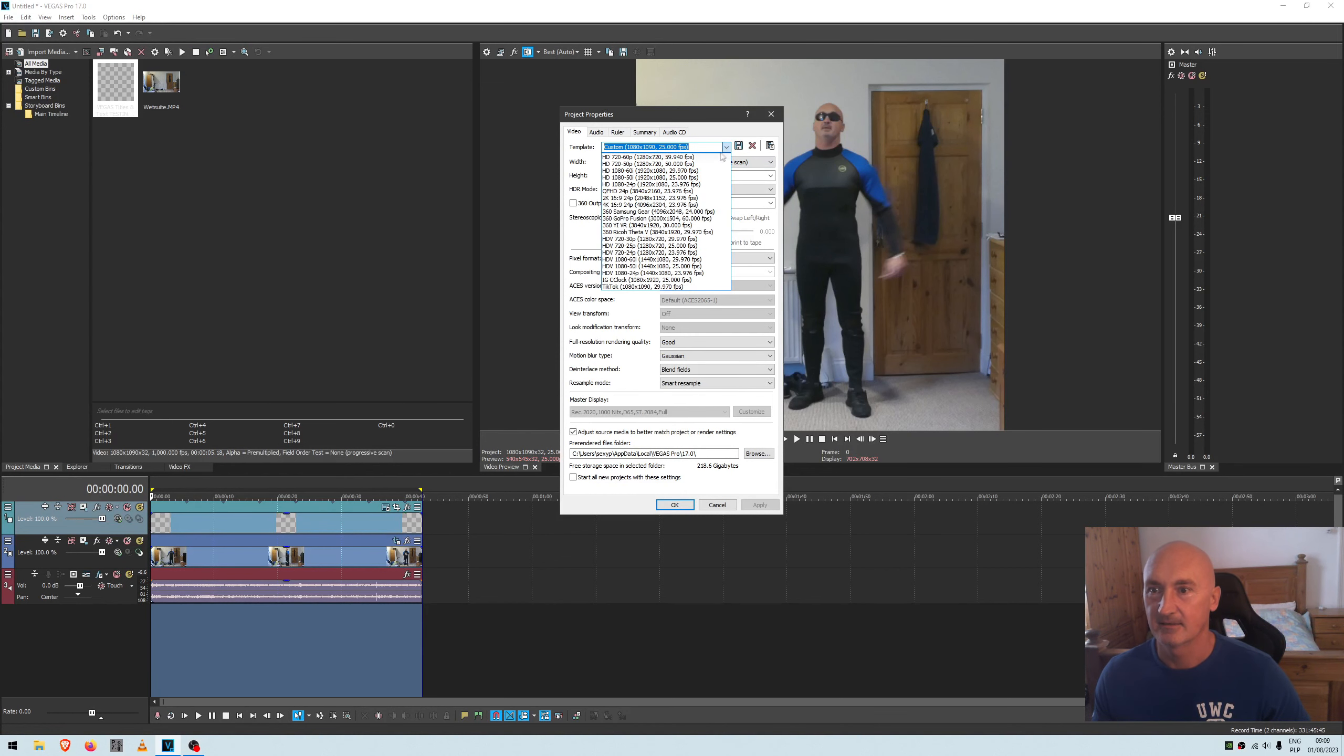
left_click(668, 280)
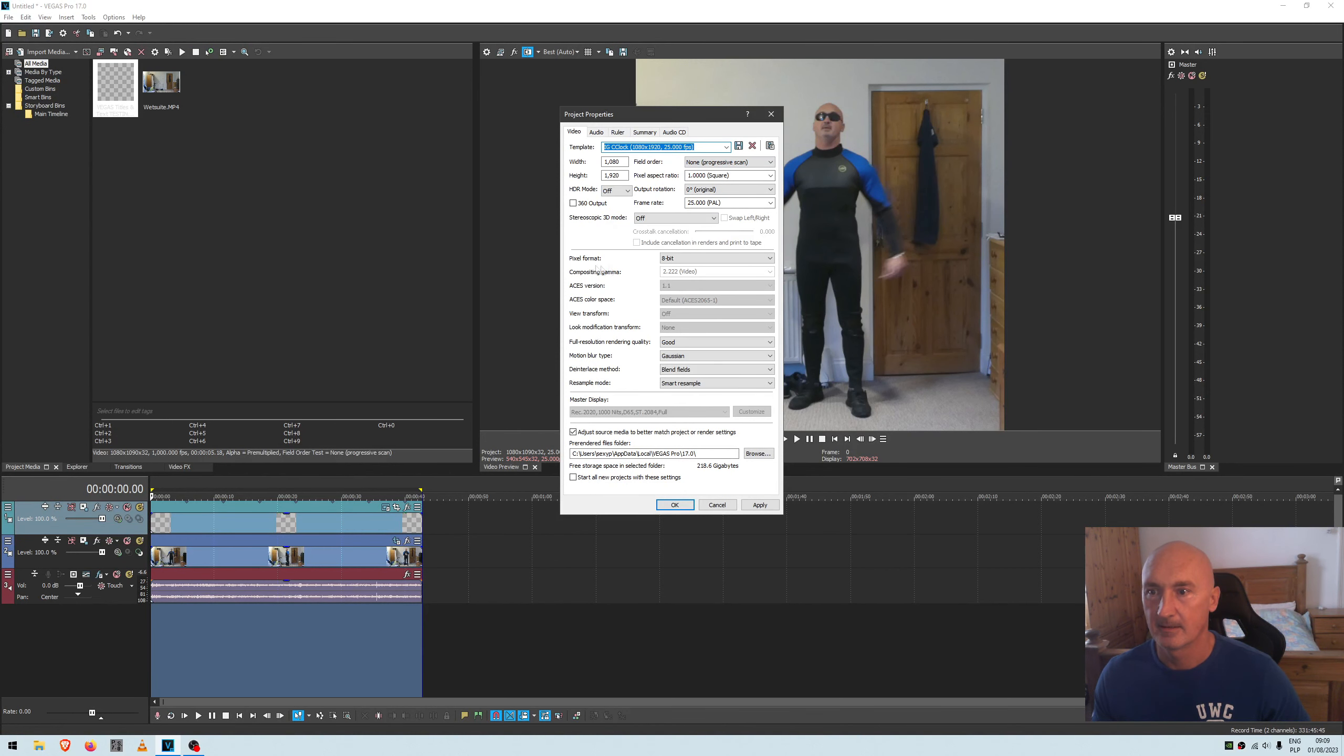
left_click(760, 504)
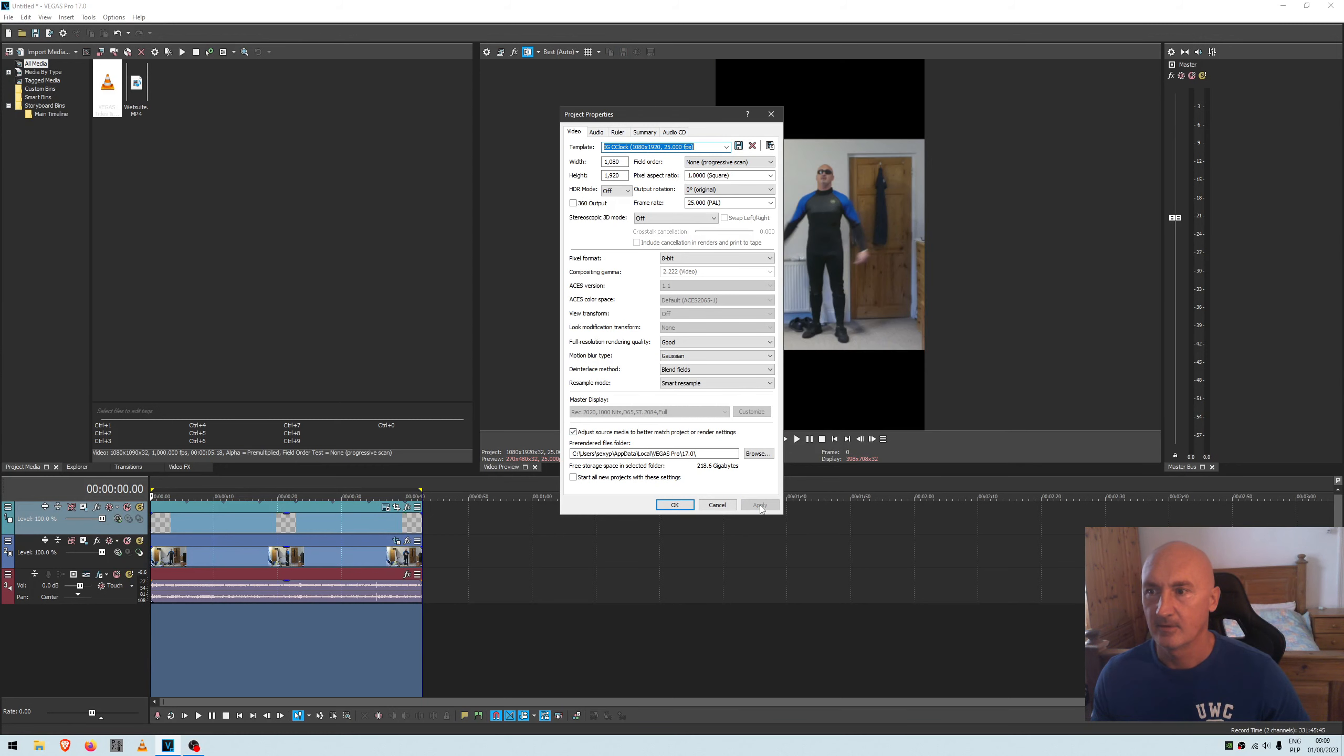
left_click(675, 505)
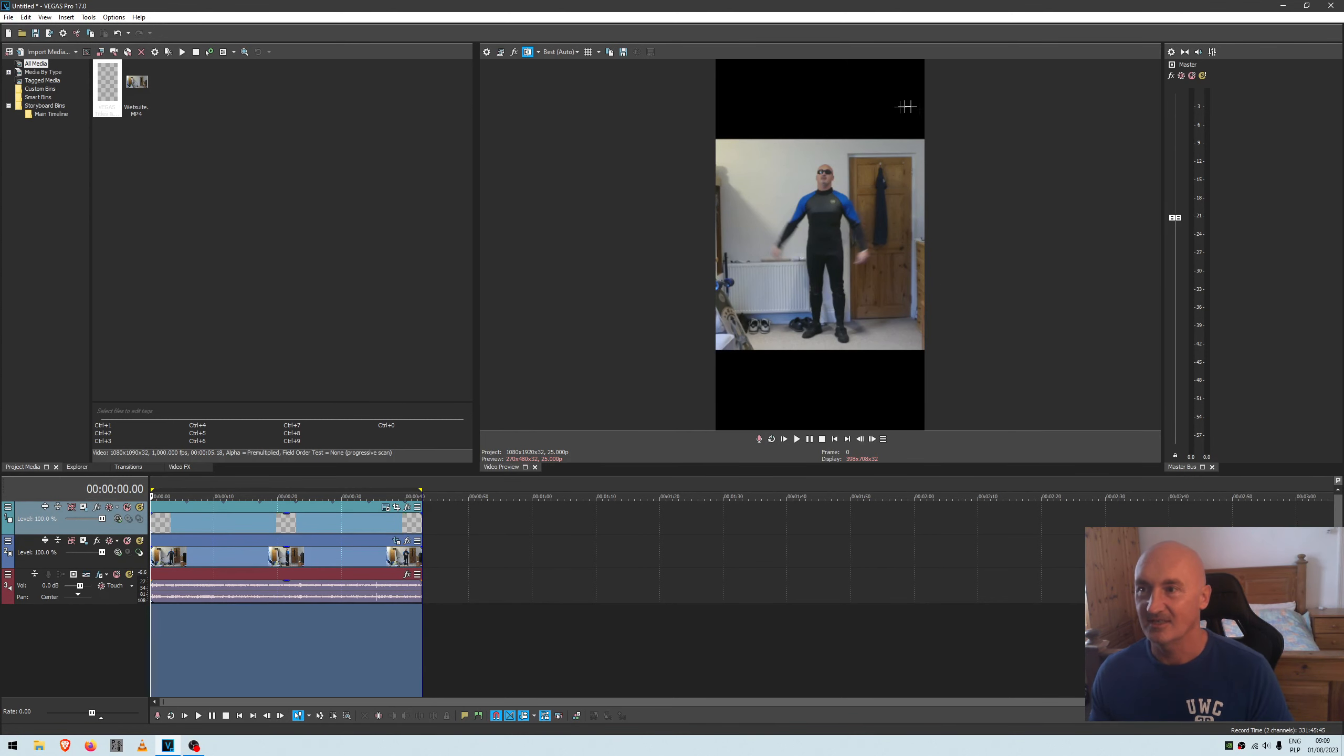
Narrow the video clip's crop frame to about 1,217 wide at full height and shift it slightly left around the person
left_click(343, 554)
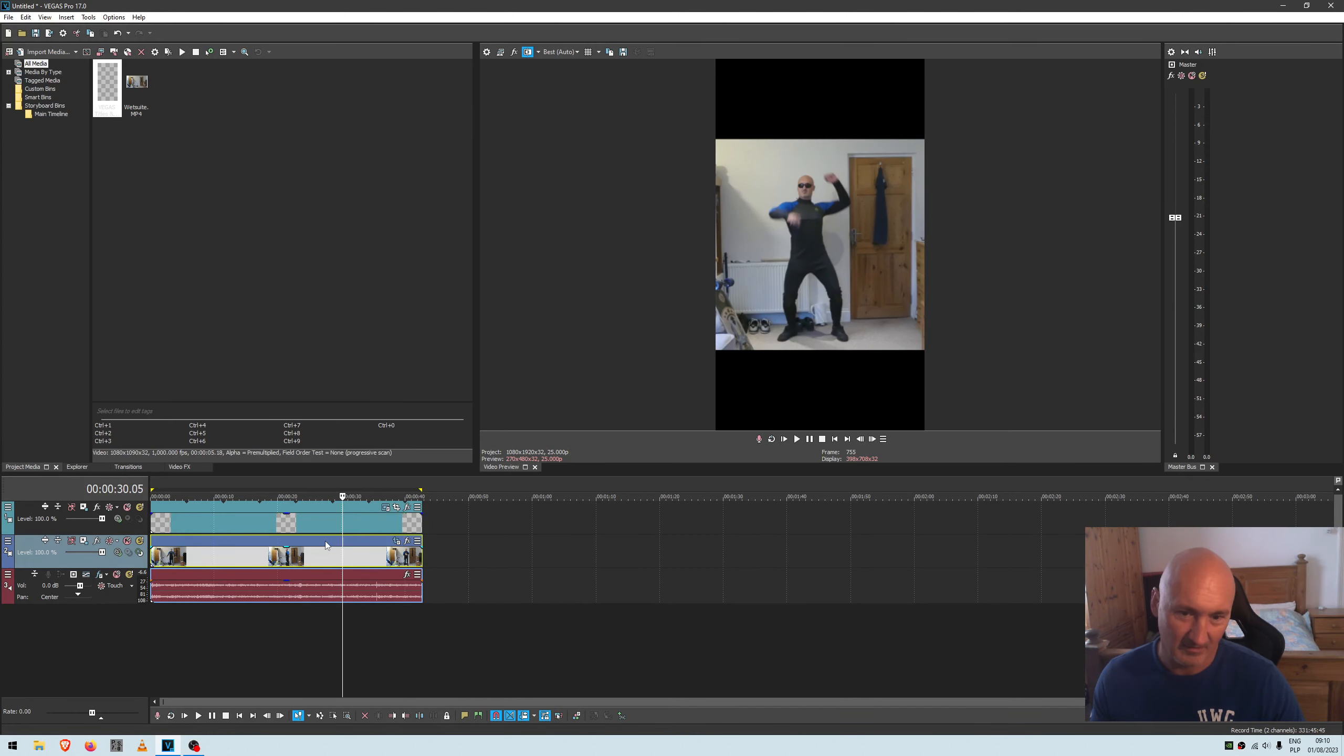
left_click(396, 541)
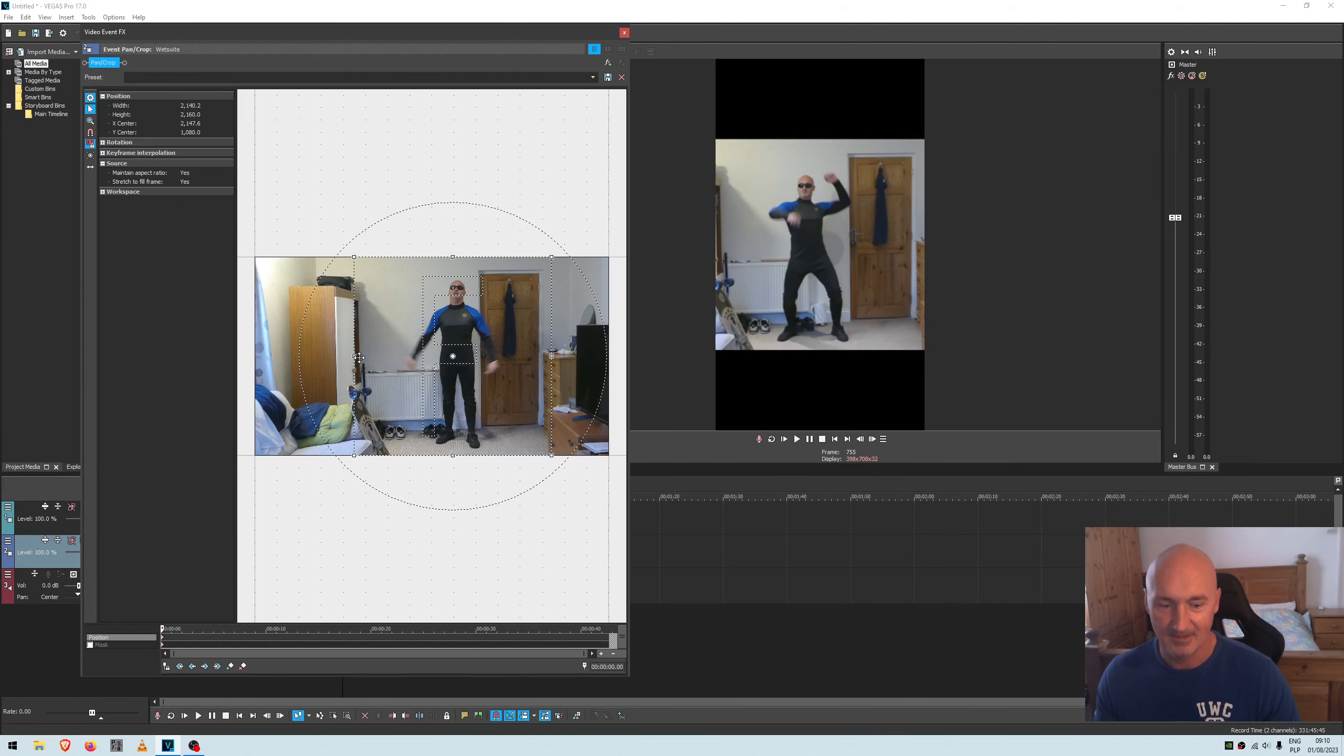
left_click_drag(357, 357, 403, 368)
left_click_drag(551, 356, 509, 377)
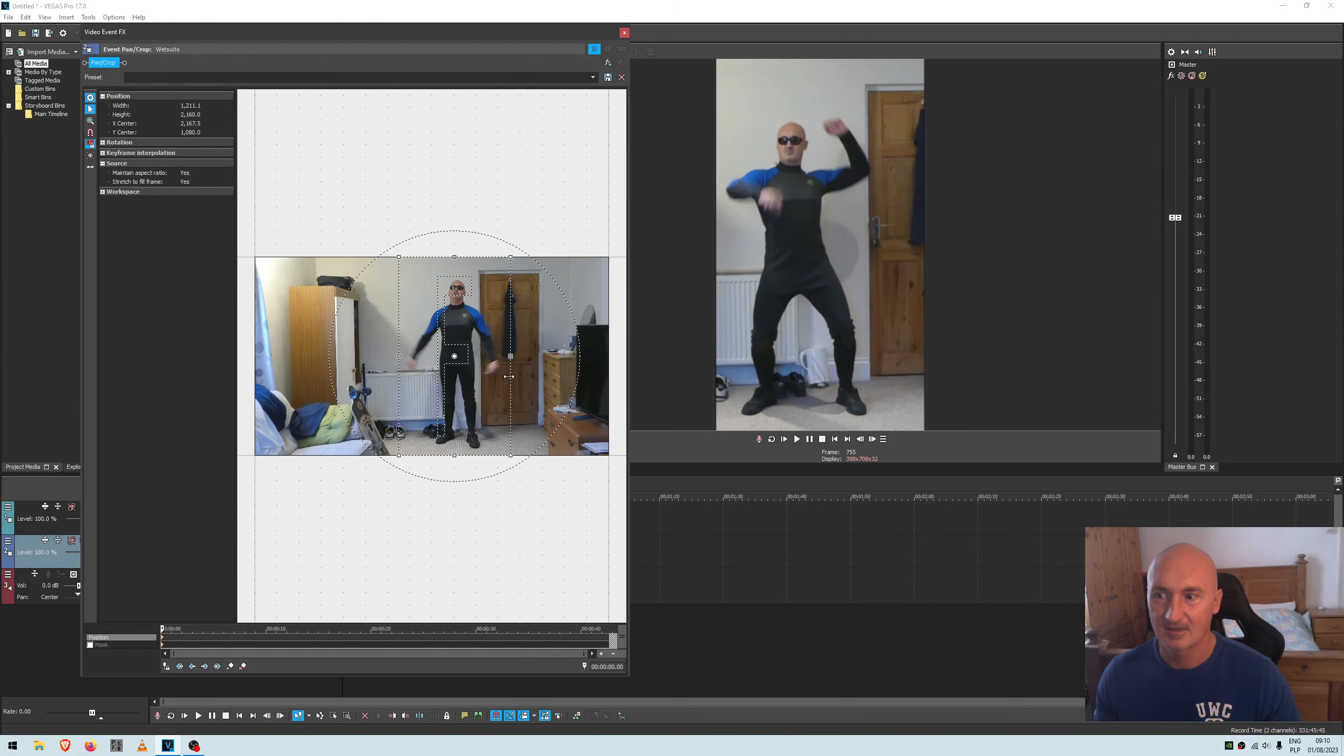
left_click_drag(509, 377, 509, 377)
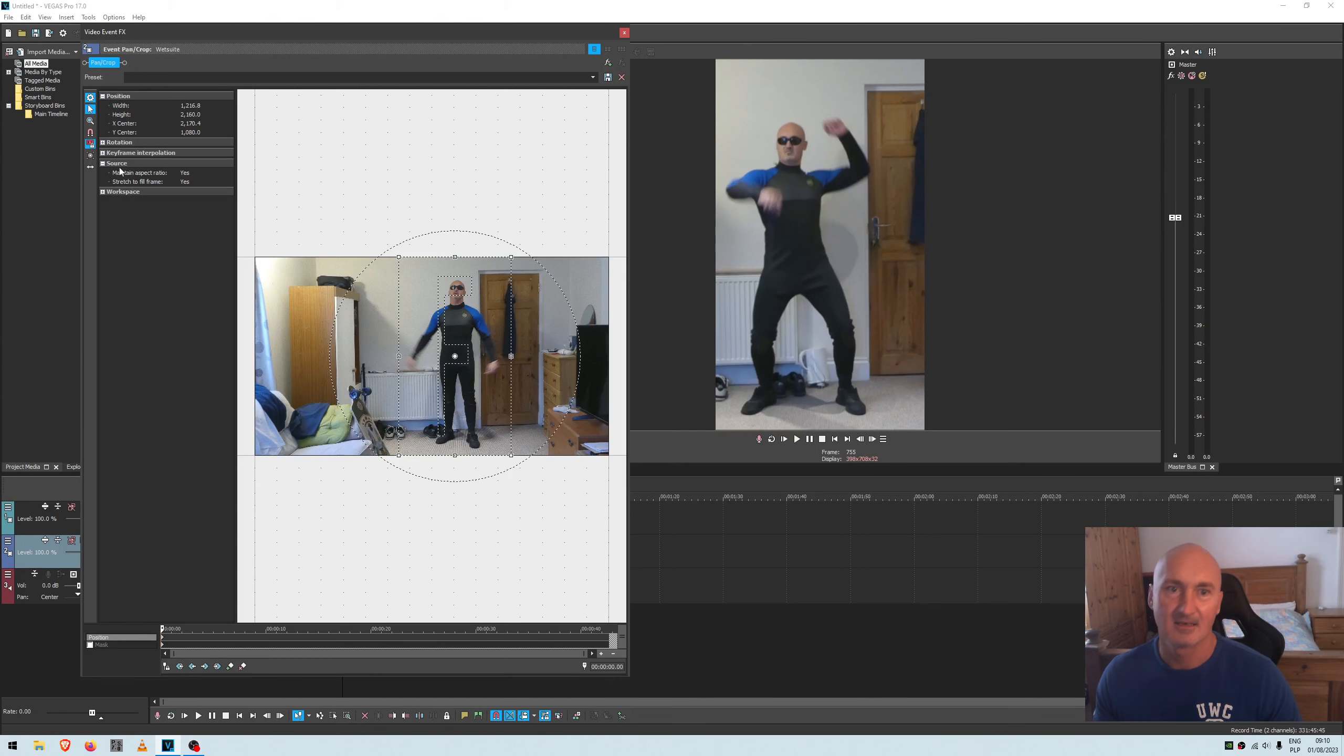
left_click_drag(488, 435, 482, 435)
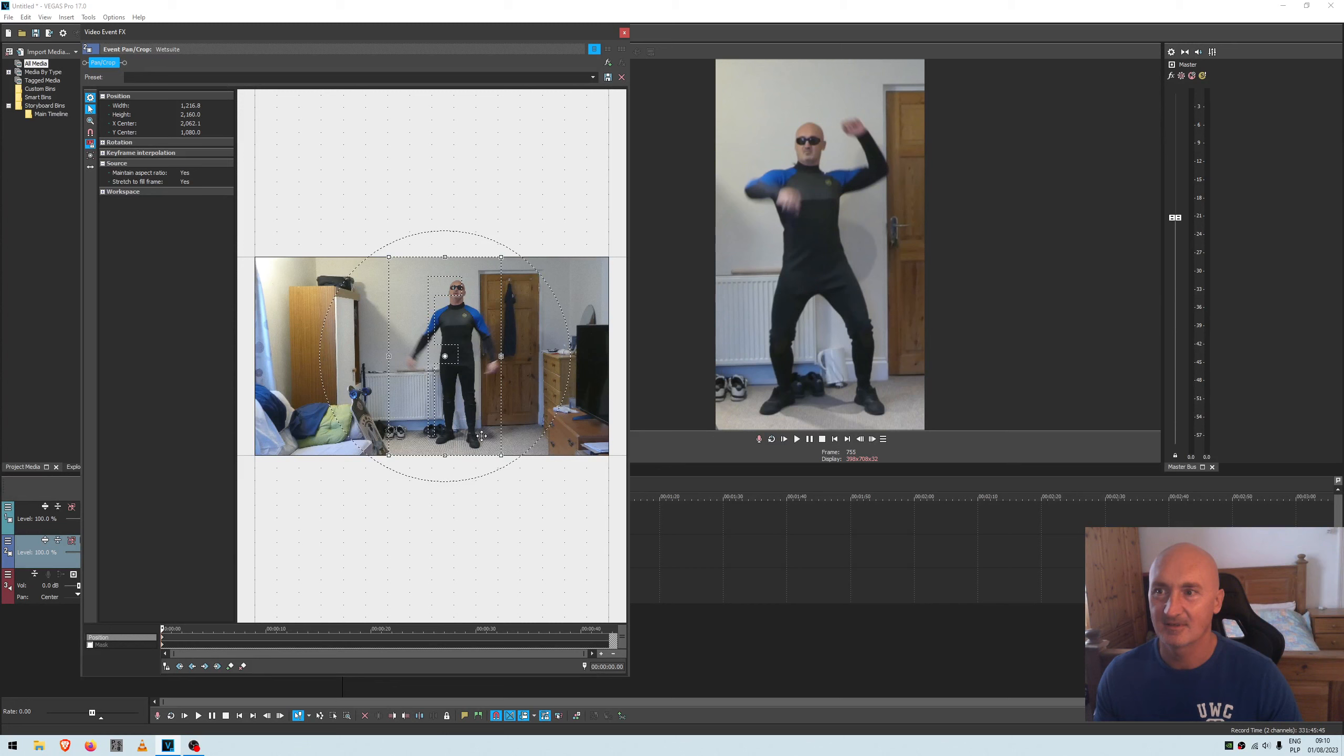
left_click_drag(481, 435, 482, 435)
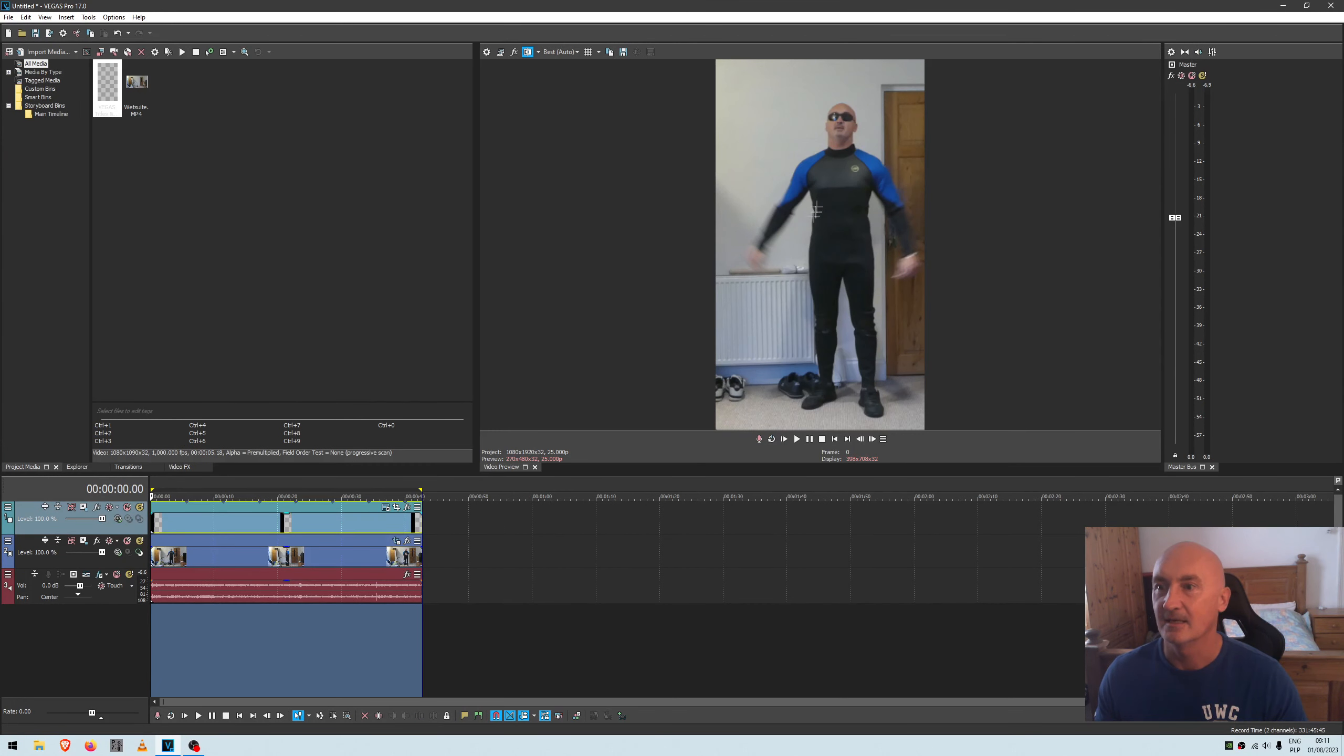
Play the vertical project from the start to check the crop and the title, then stop playback
left_click(785, 441)
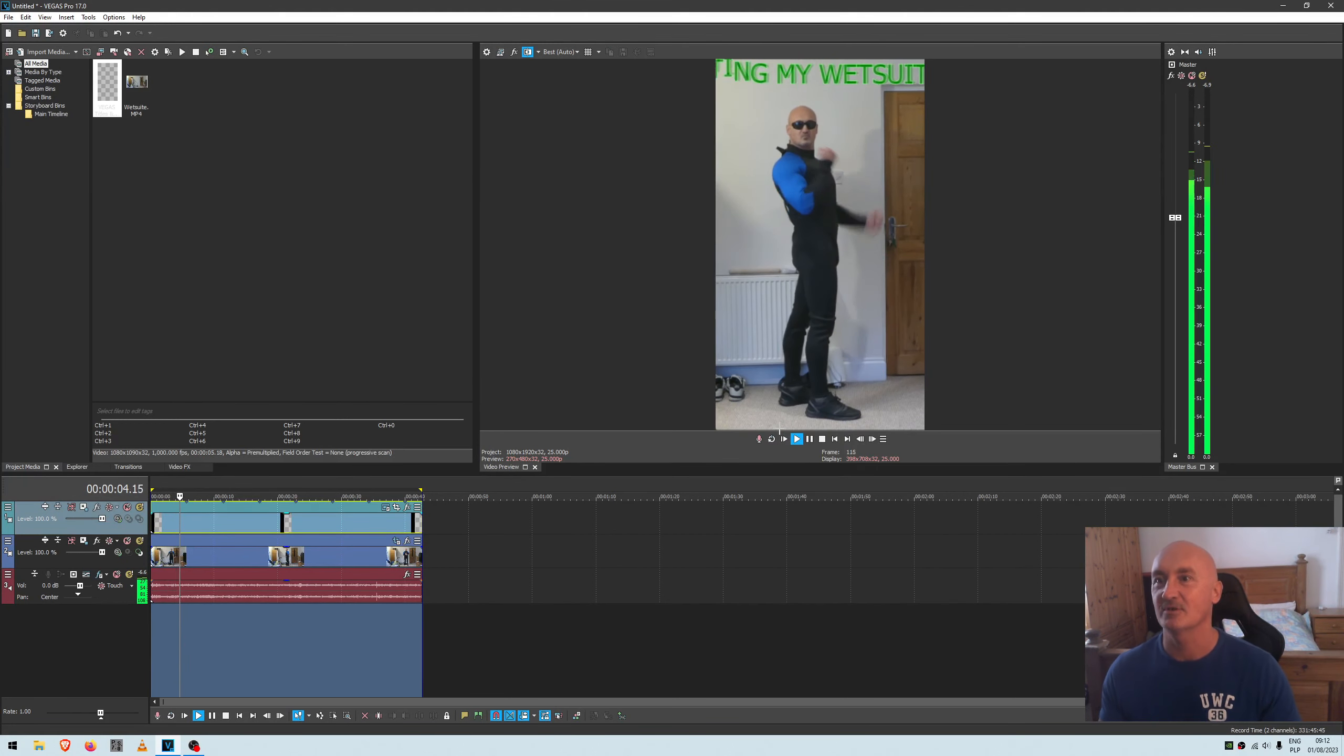
key("space")
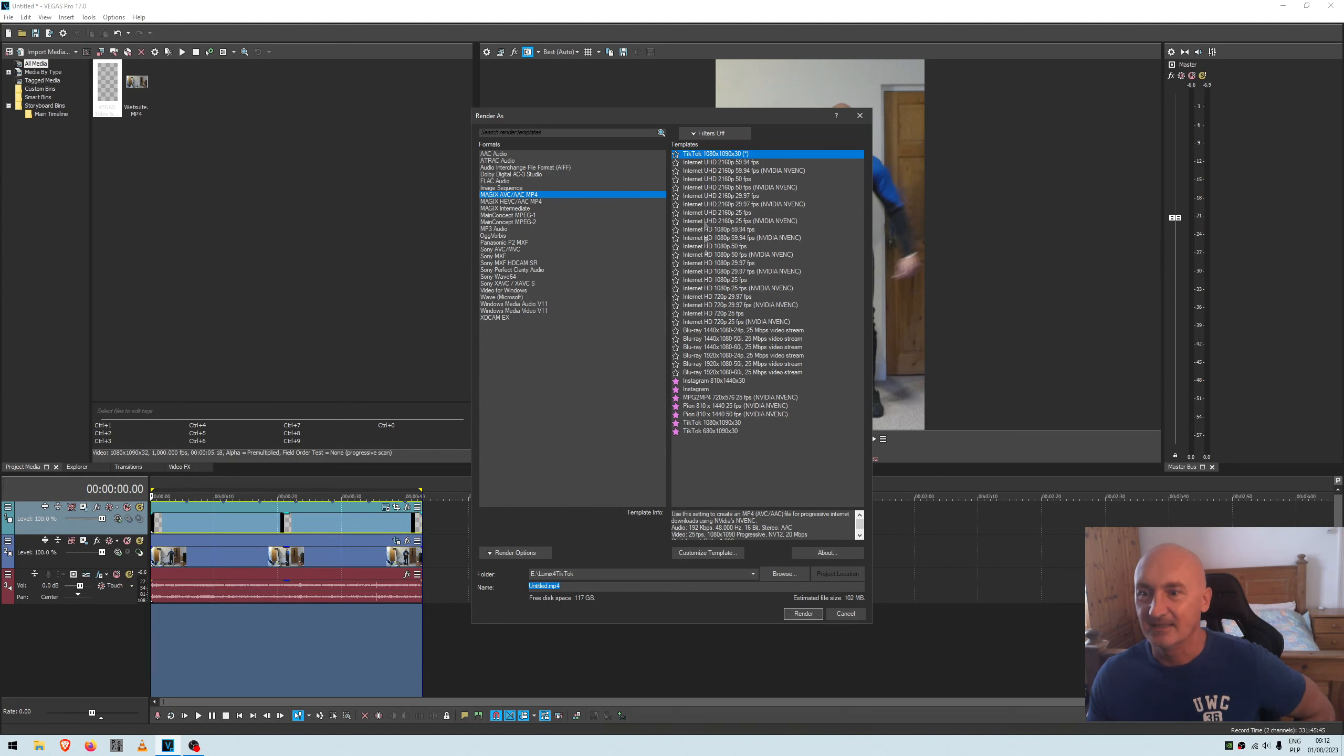
Customize the TikTok 1080x1090x30 render template with a height of 1920 and a frame rate of 25.000 (PAL)
left_click(720, 422)
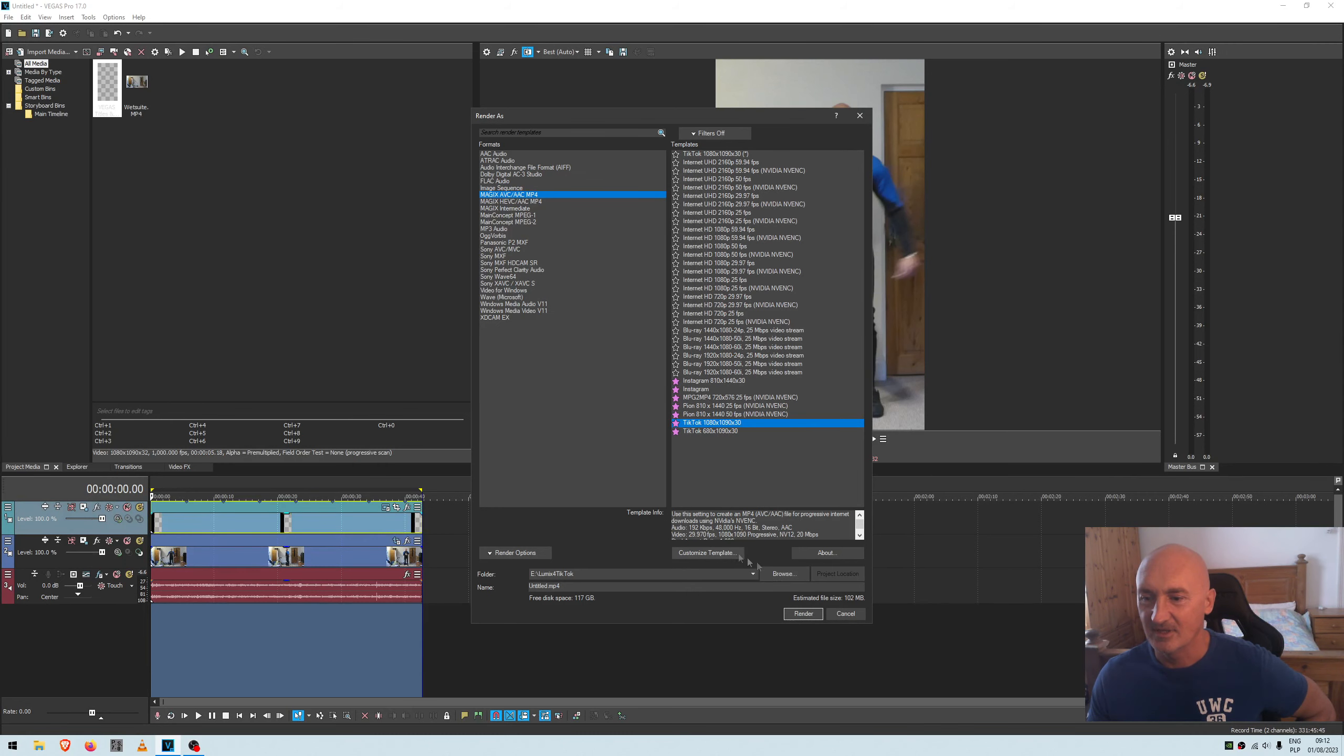
left_click(707, 552)
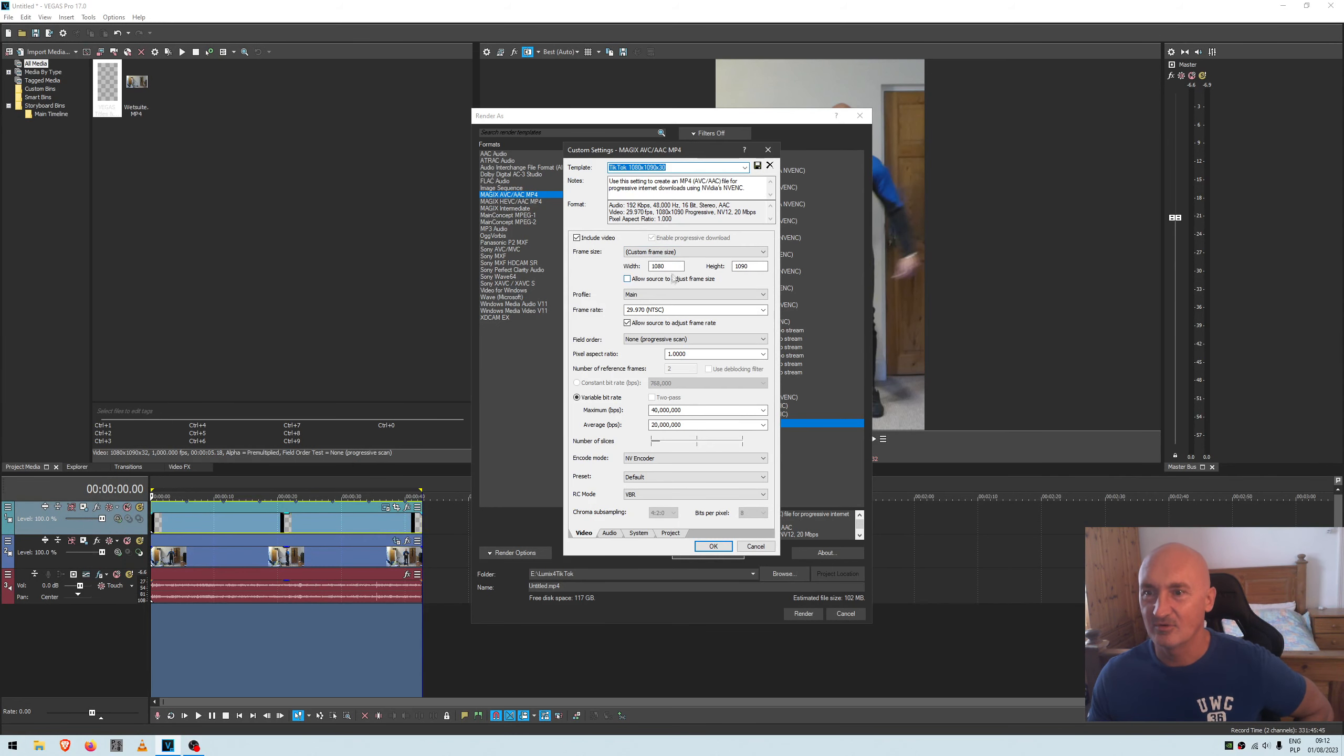
left_click(740, 267)
key("BackSpace")
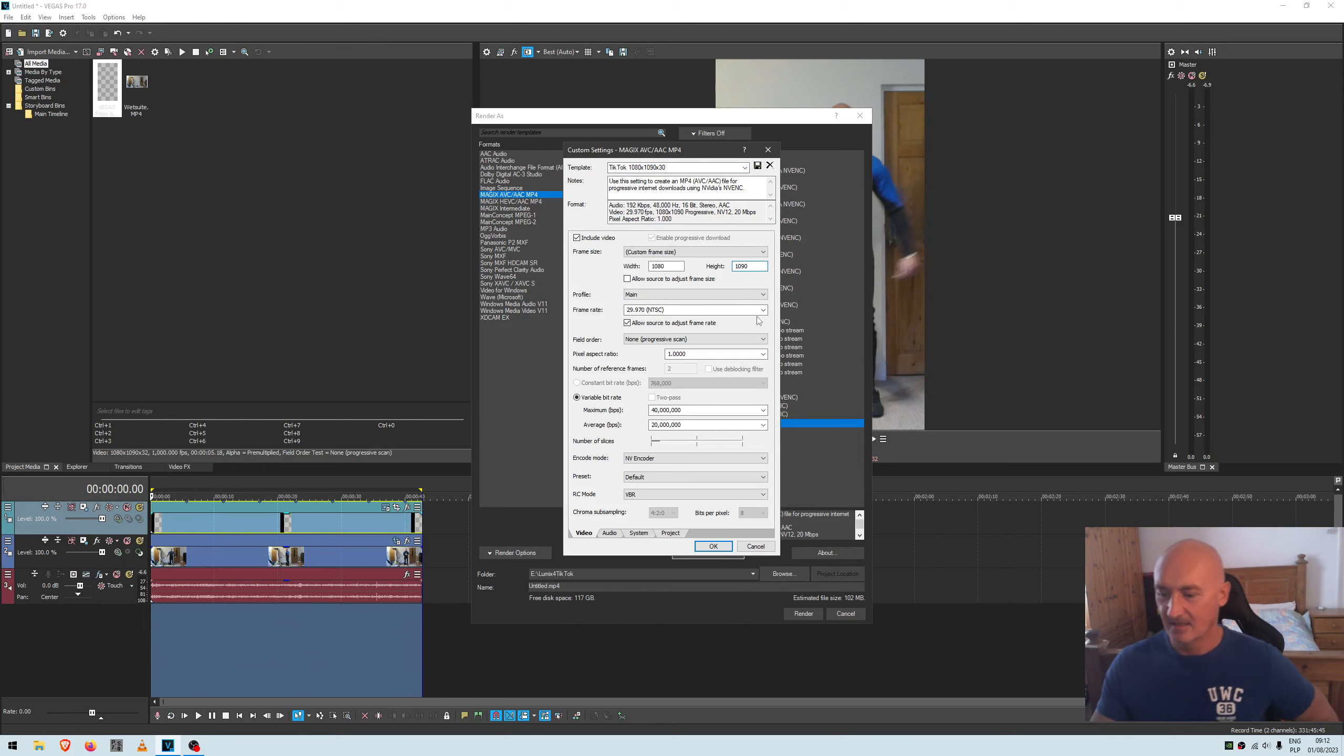
type("2")
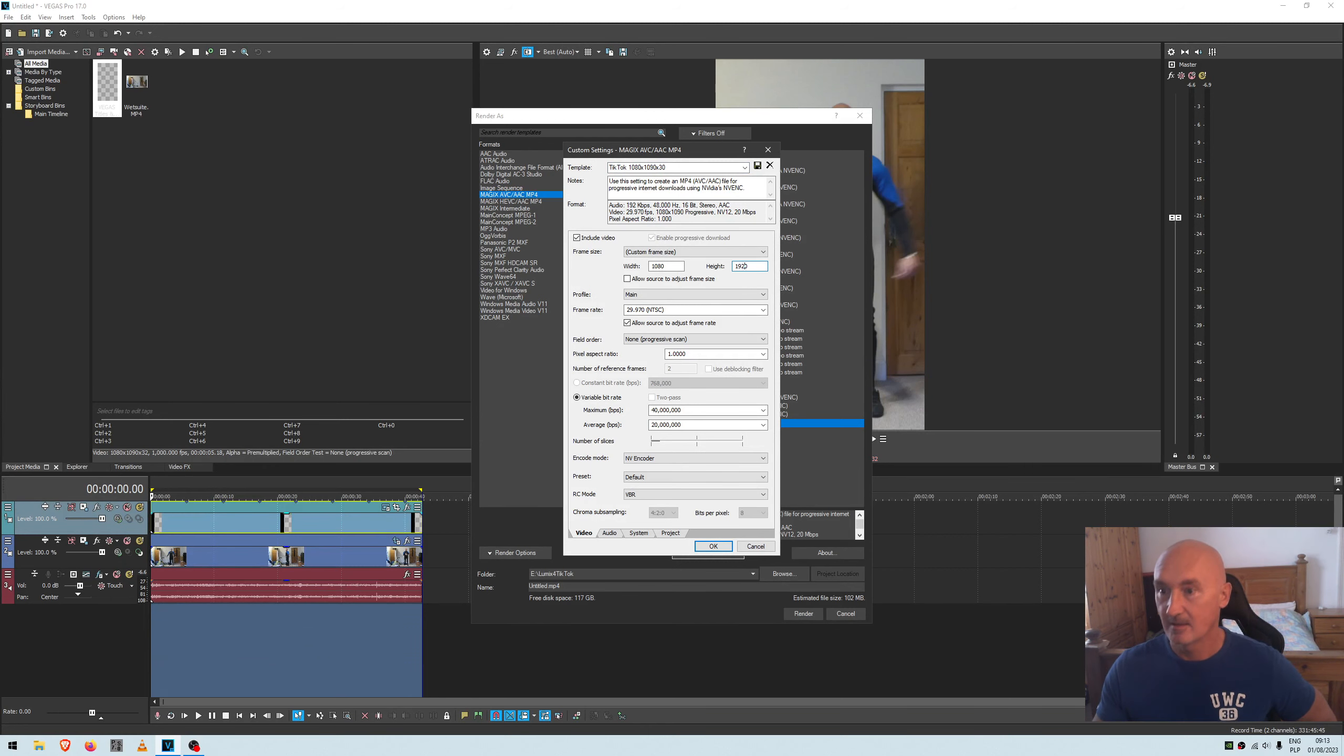
left_click(763, 310)
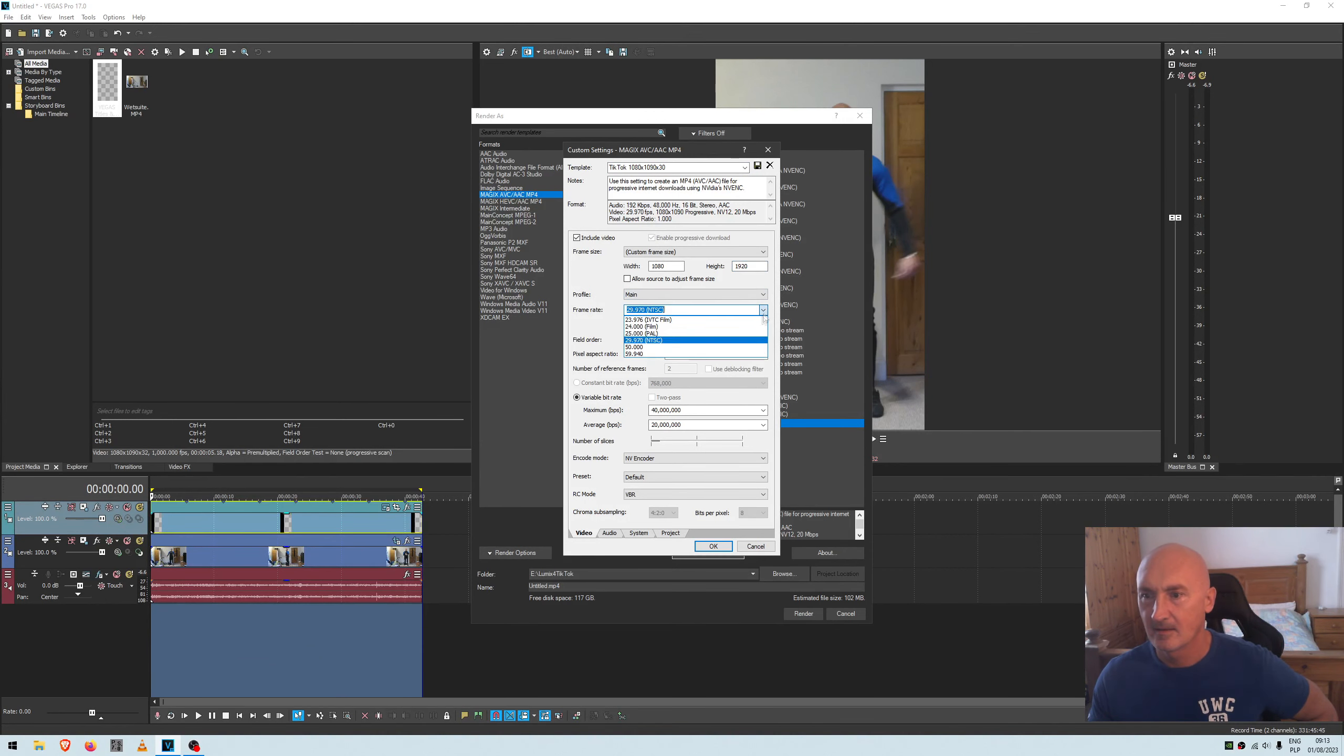
left_click(678, 333)
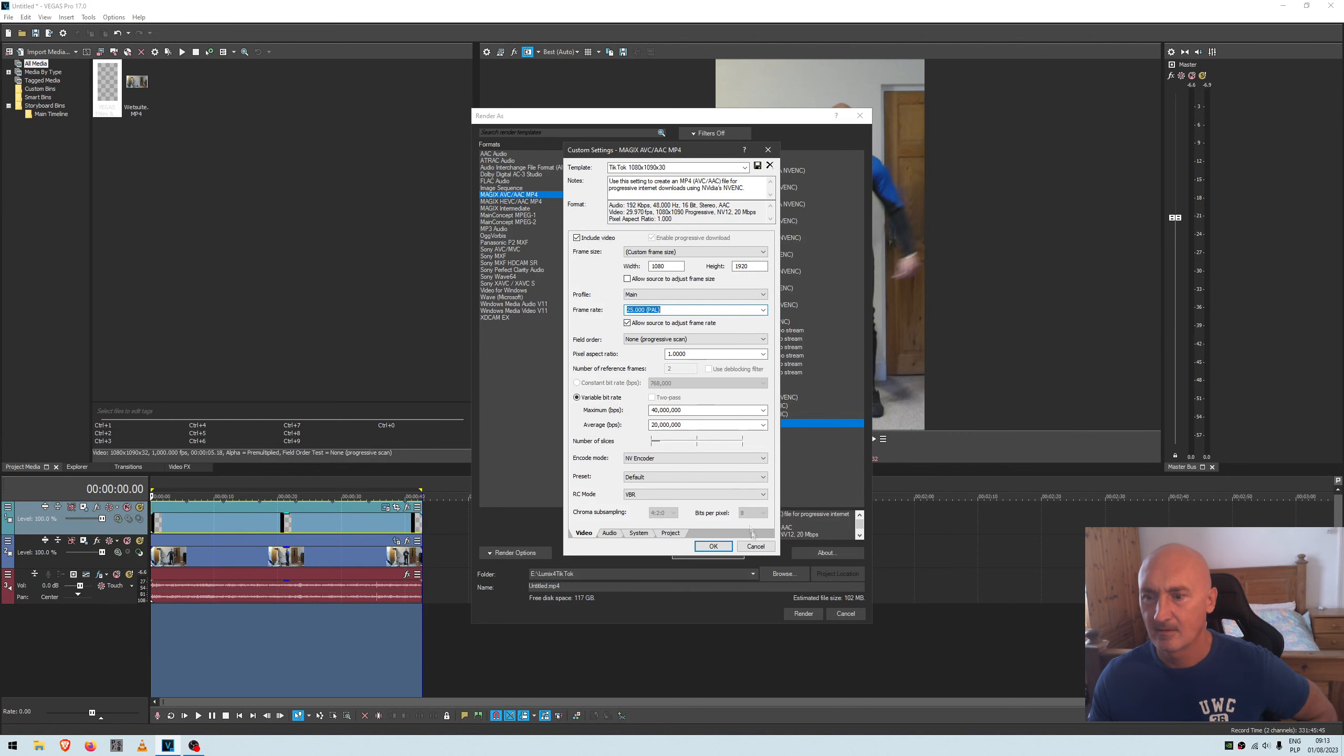
left_click(713, 546)
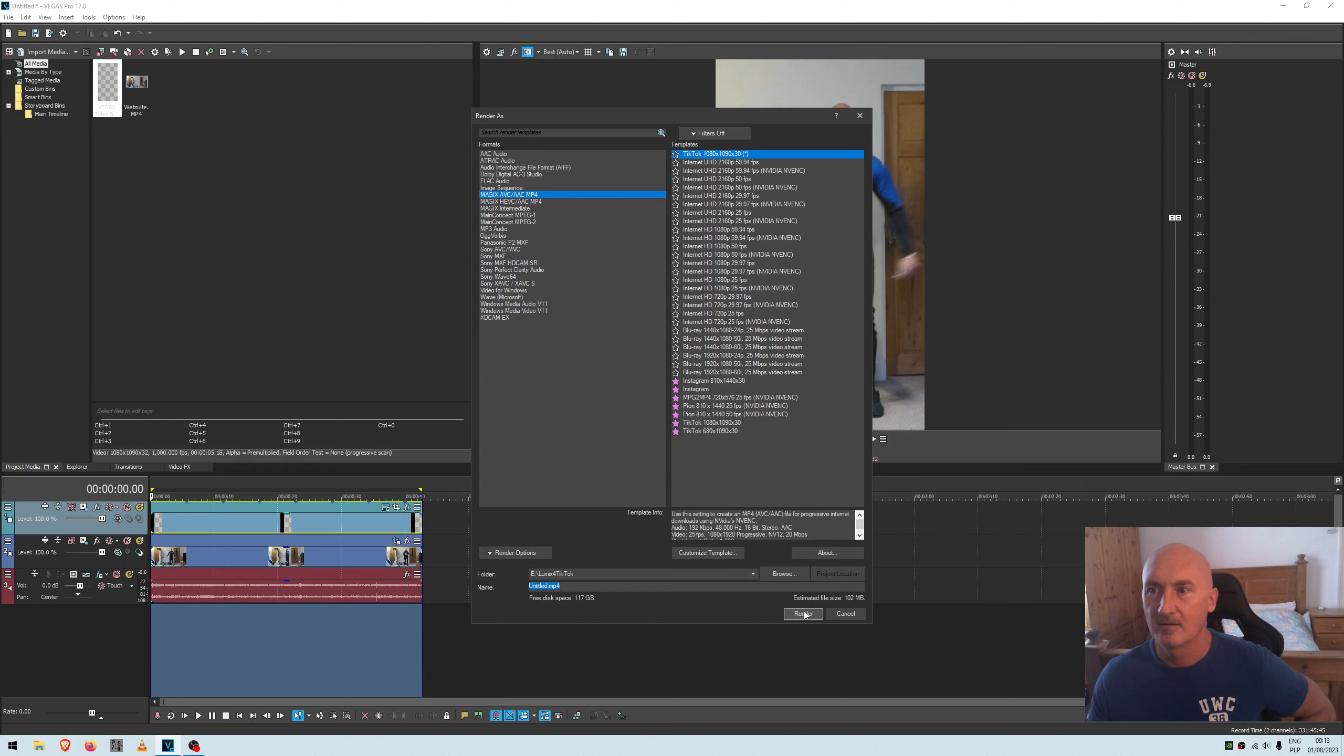
Name the output file 77465 and render the vertical project
left_click(545, 587)
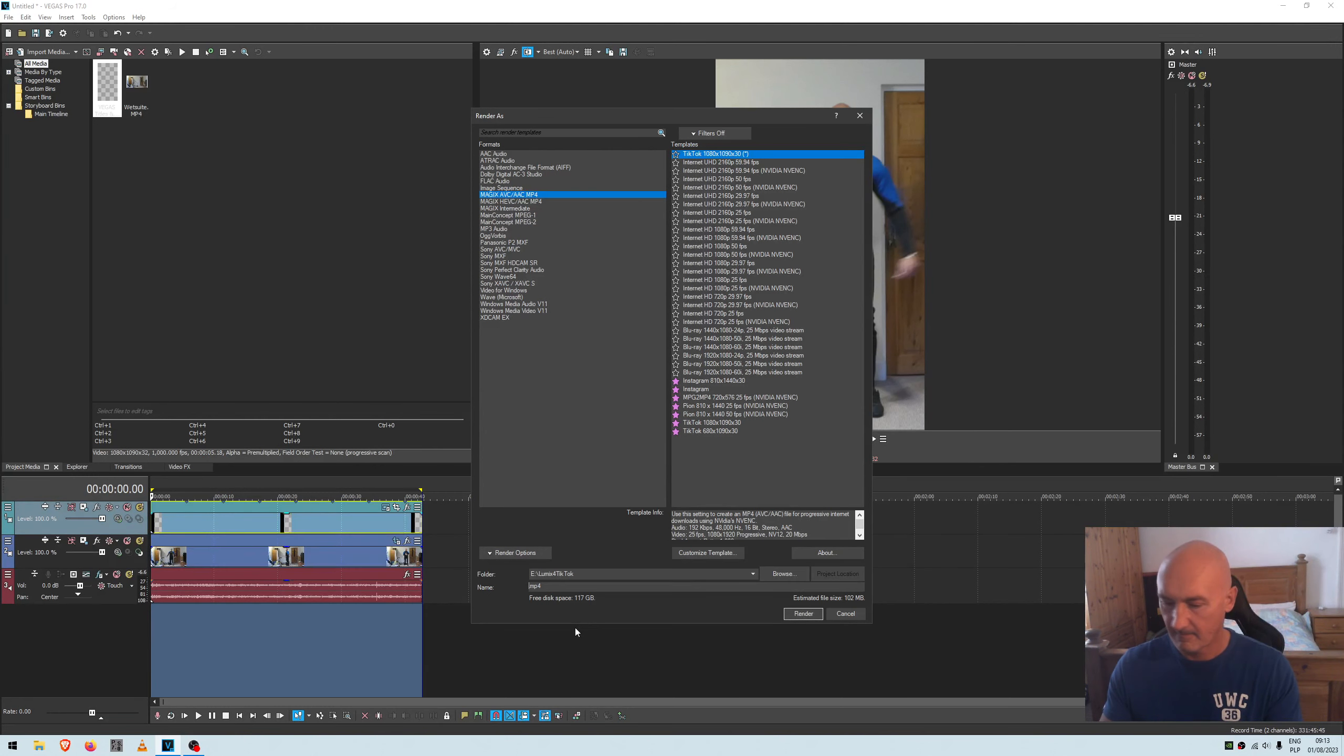
type("77465")
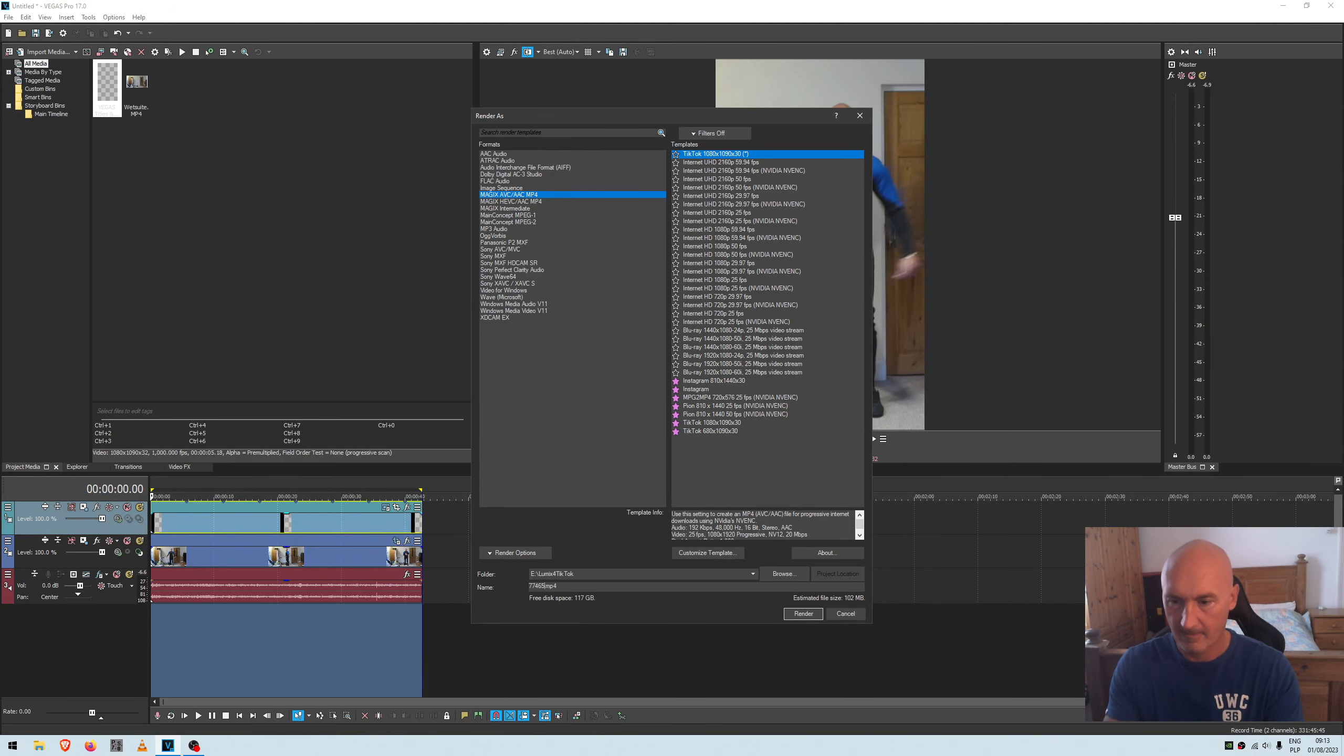
left_click(803, 614)
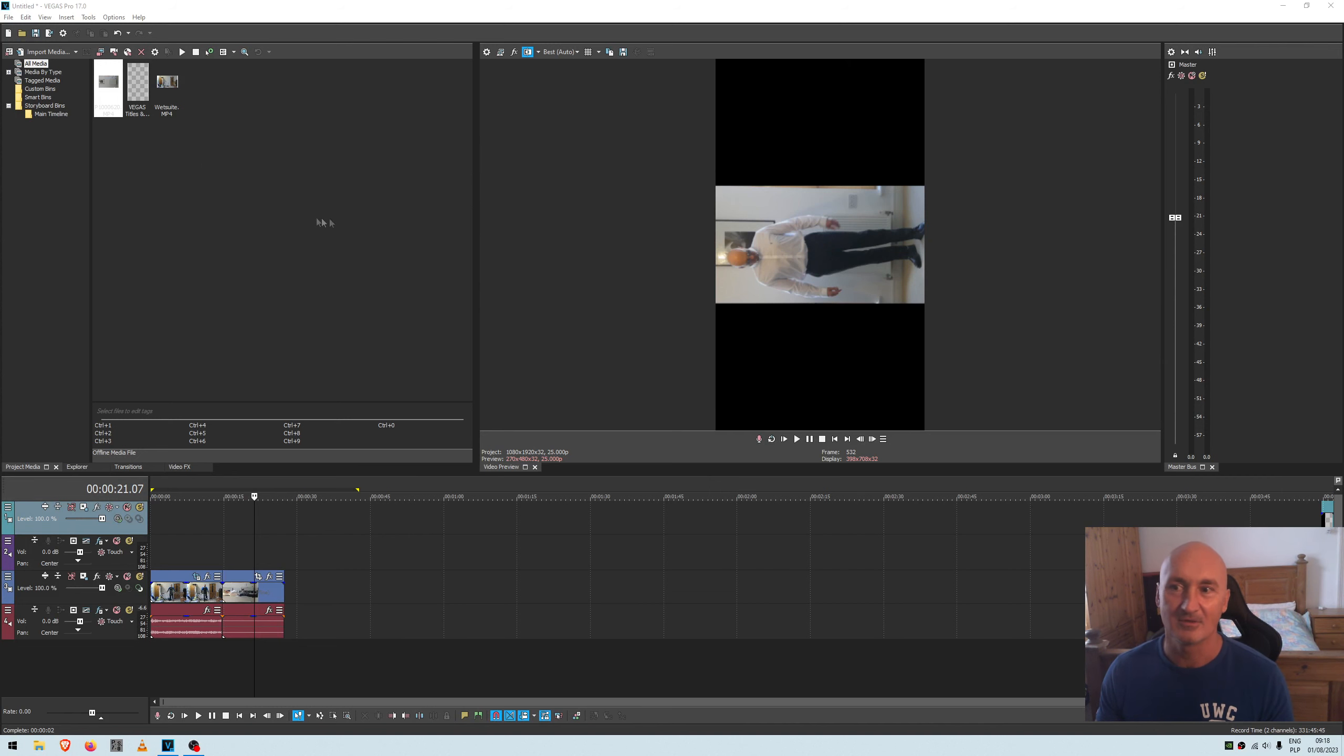
Rotate the sideways clip's source media 90° clockwise and open the pan/crop settings of its timeline event
right_click(110, 87)
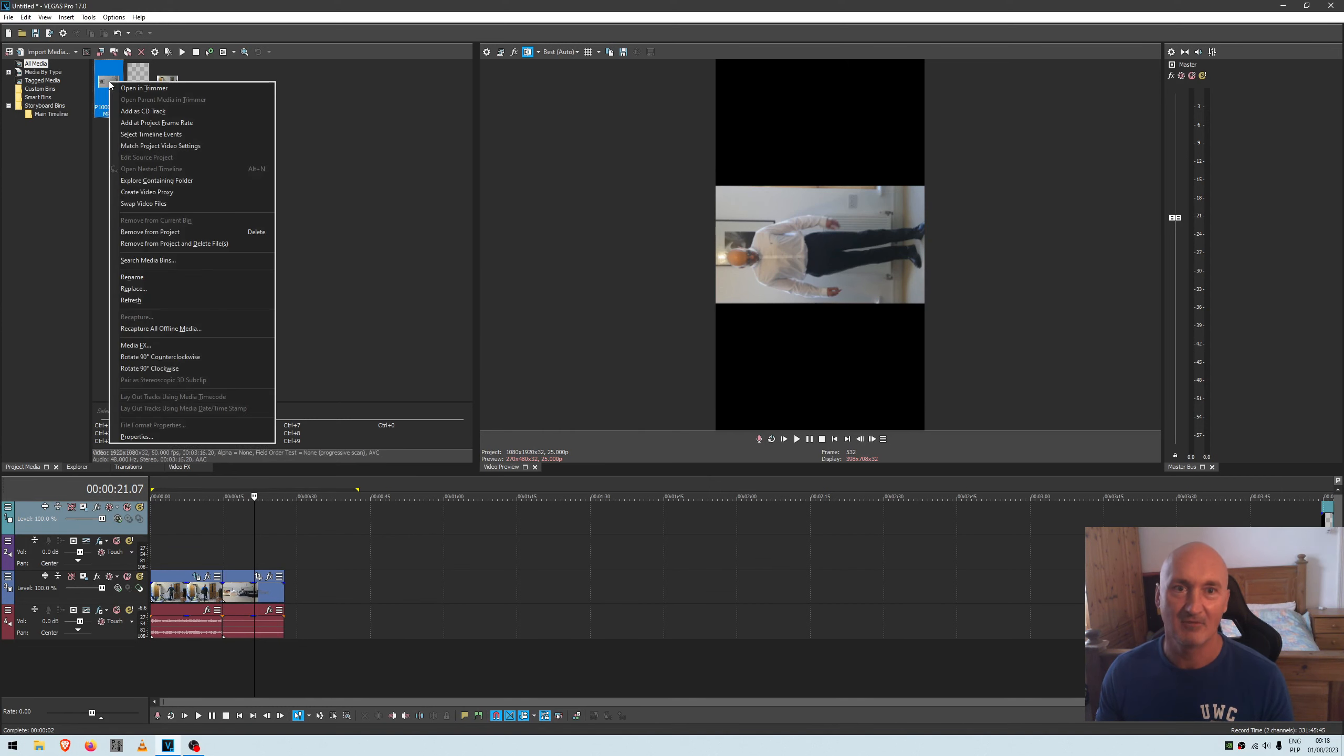
left_click(192, 370)
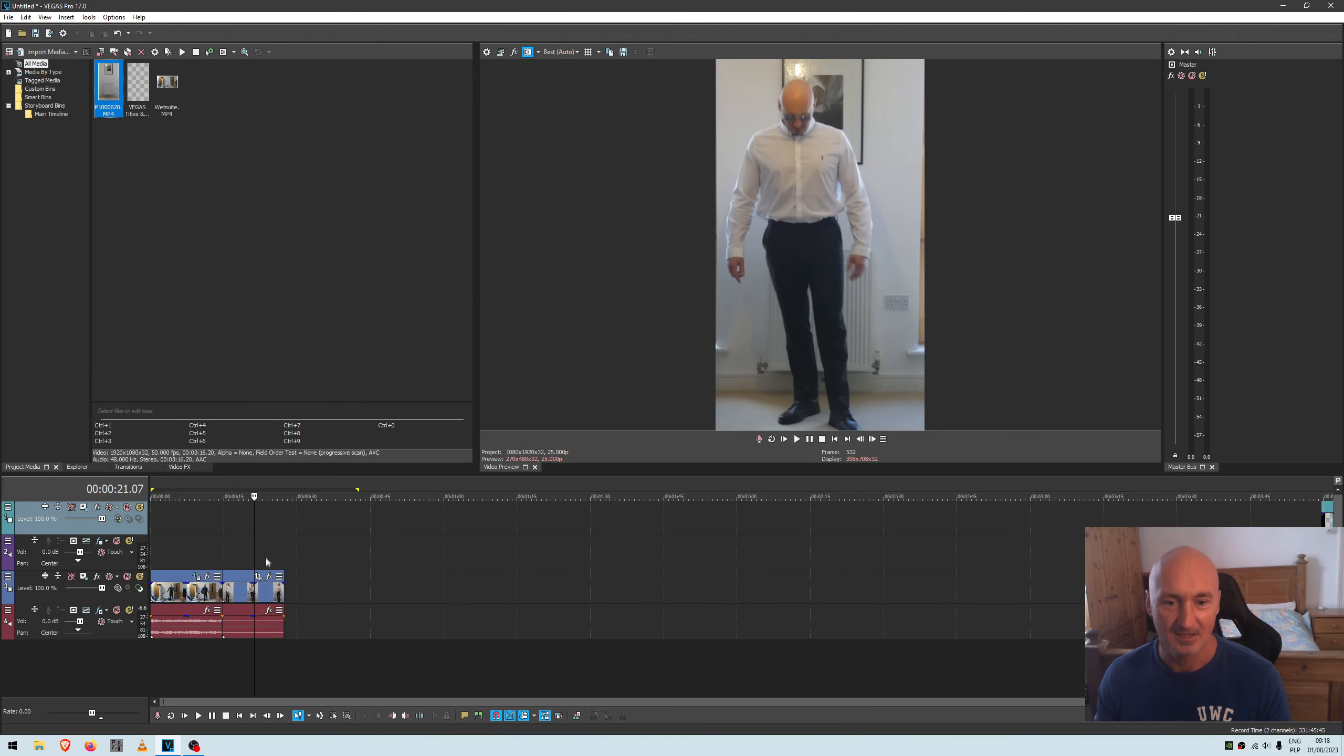
left_click(257, 576)
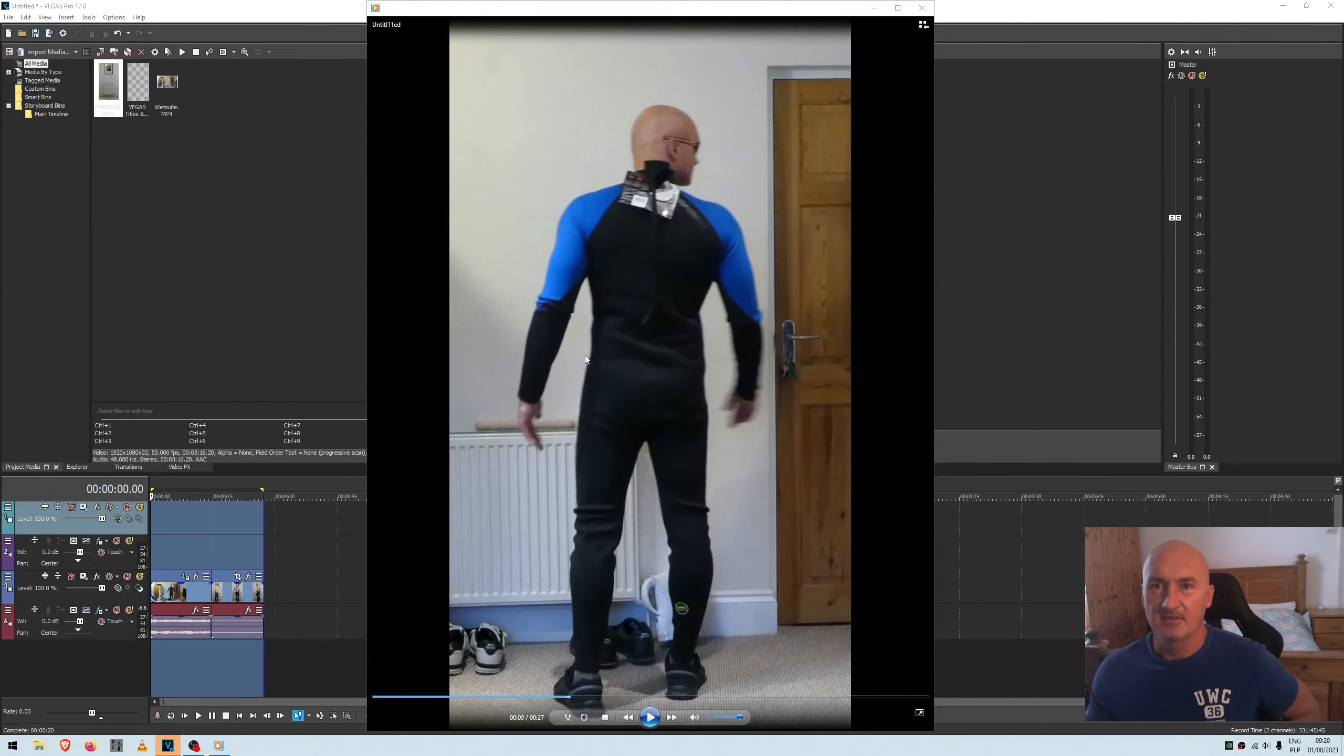
Resume playback of the rendered vertical video and narrow the player window around the picture
left_click(651, 716)
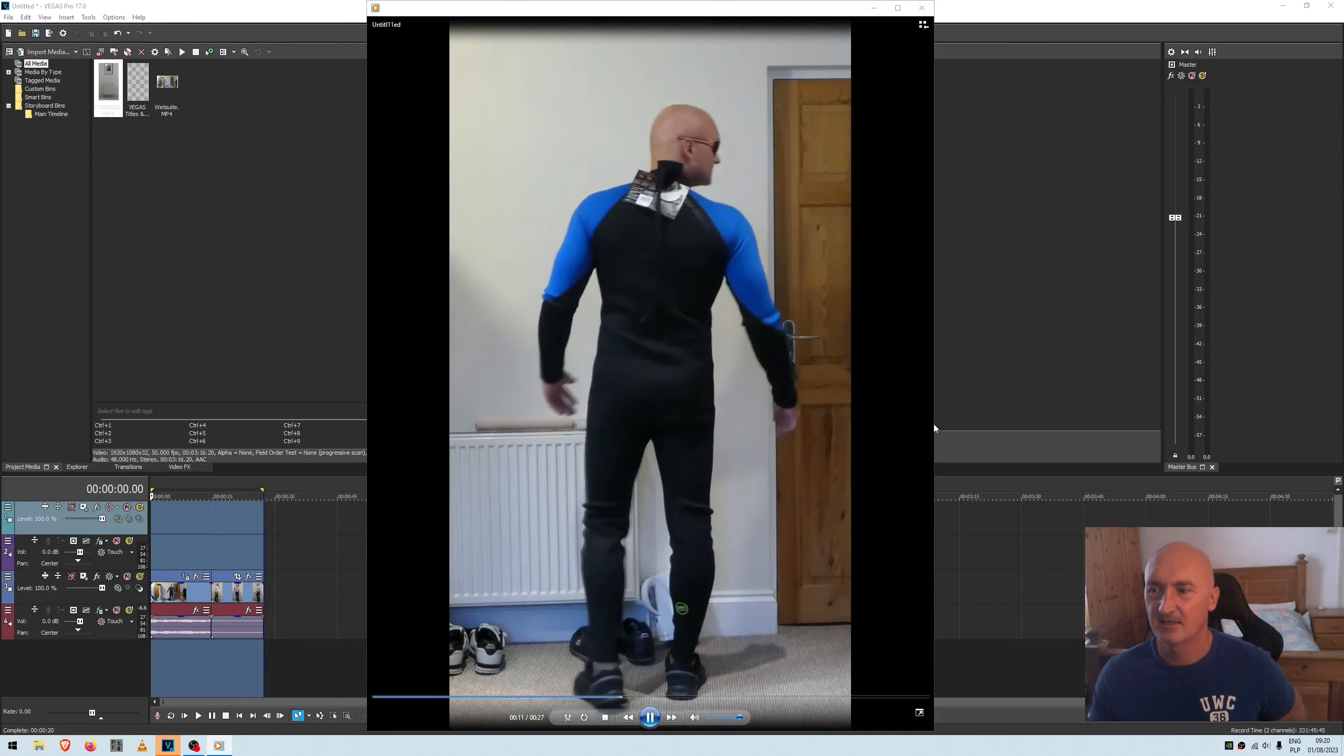
left_click_drag(933, 425, 845, 438)
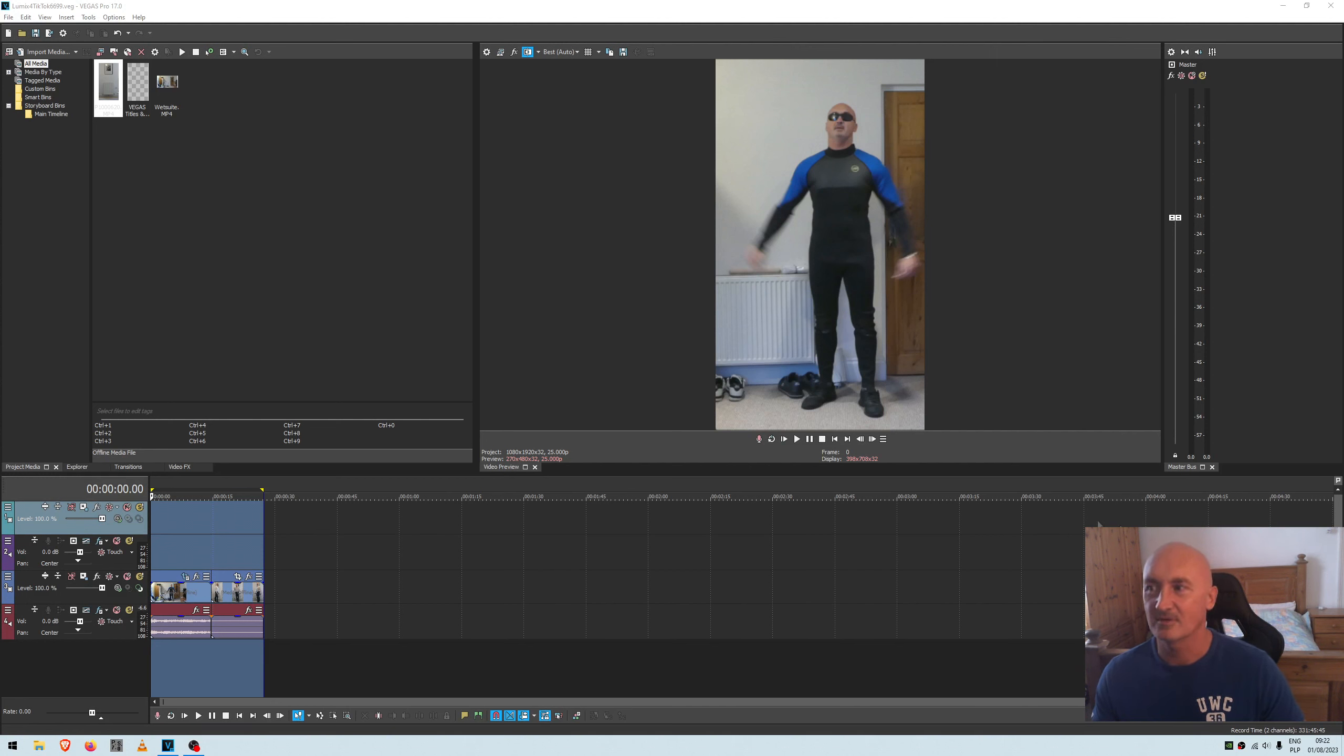
mouse_move(168, 751)
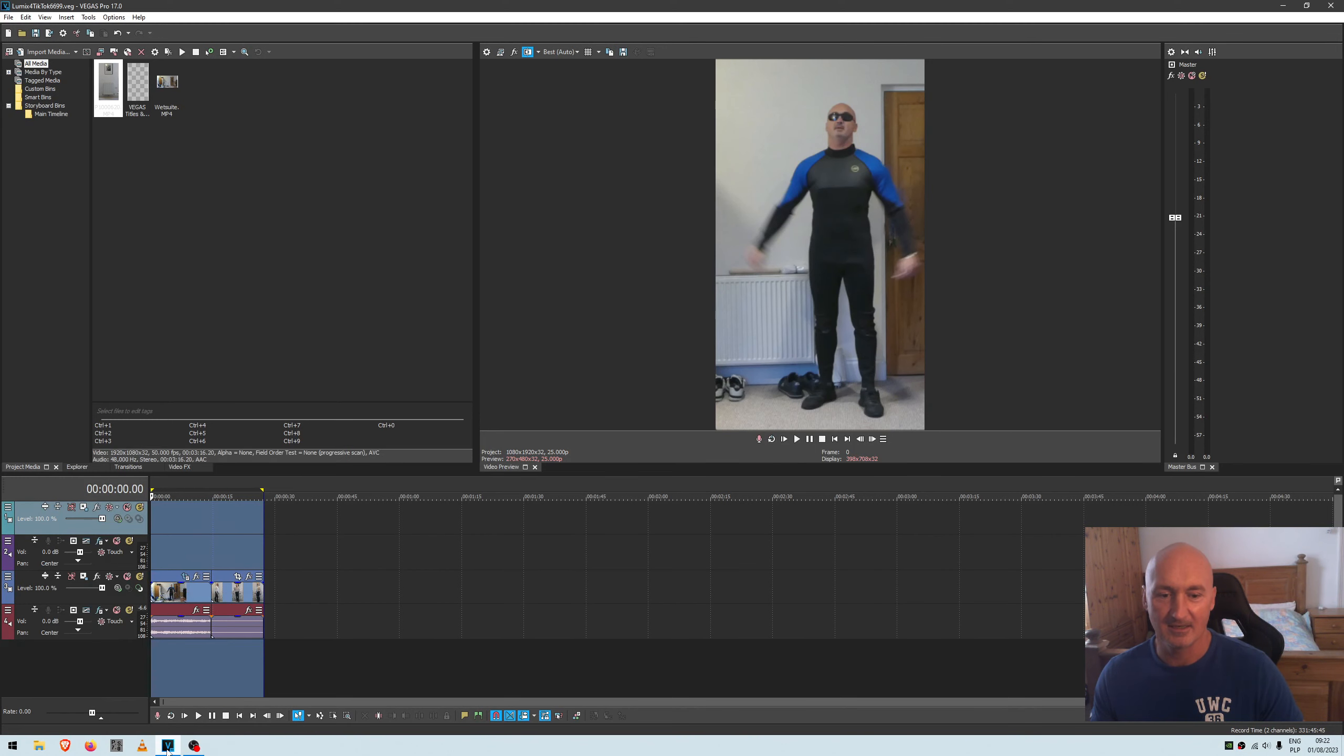
left_click(194, 746)
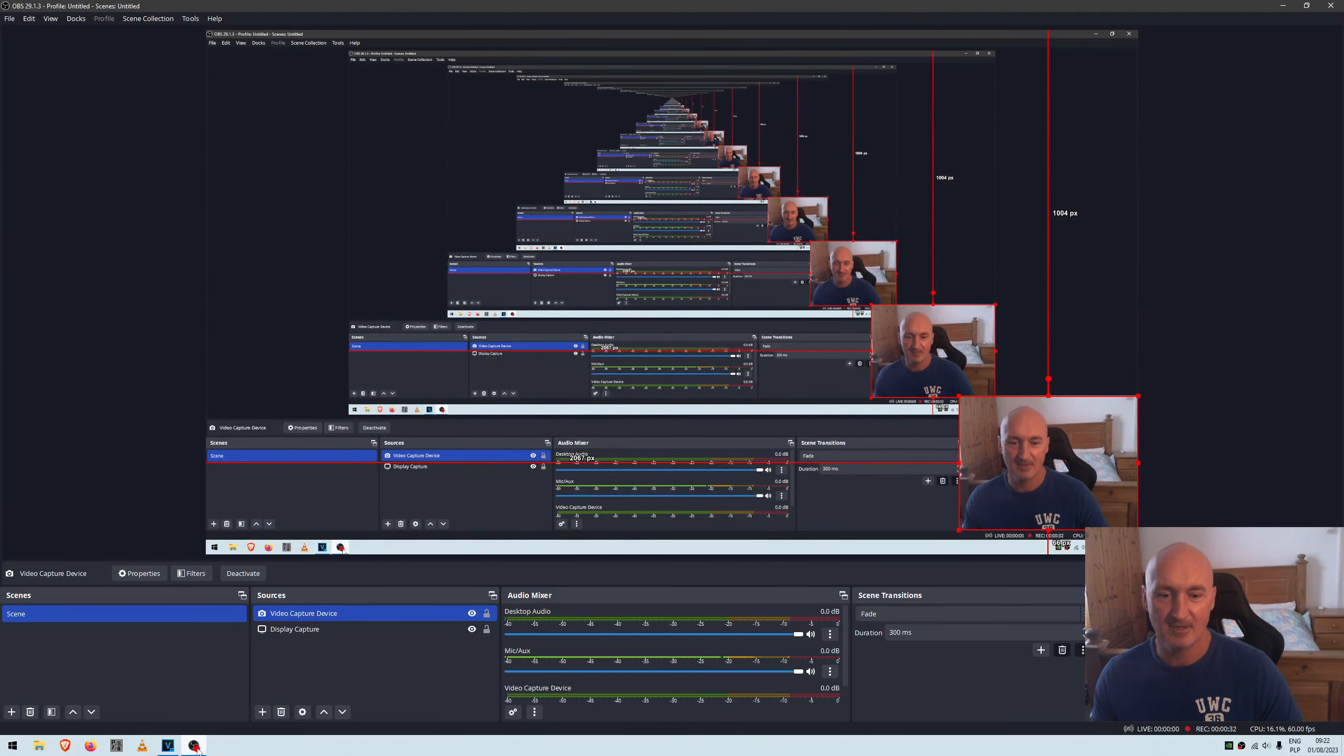
left_click(195, 746)
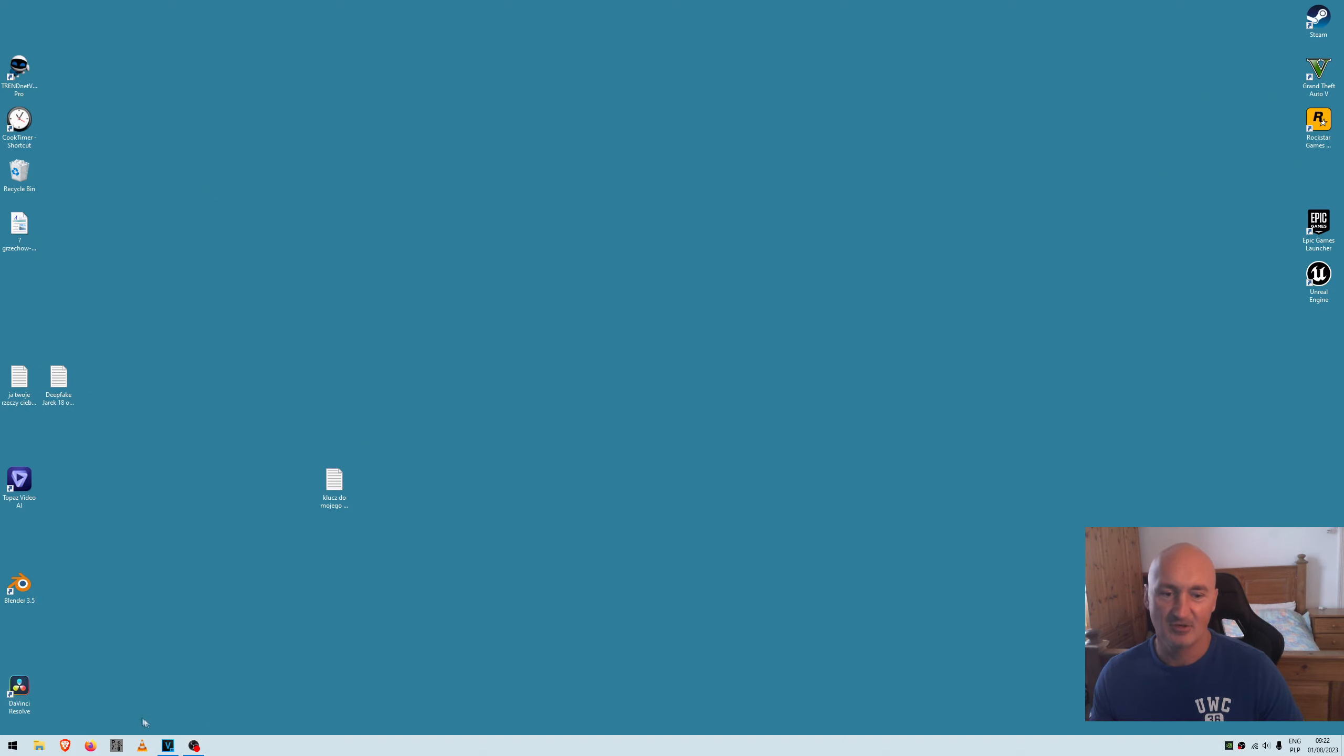
left_click(169, 747)
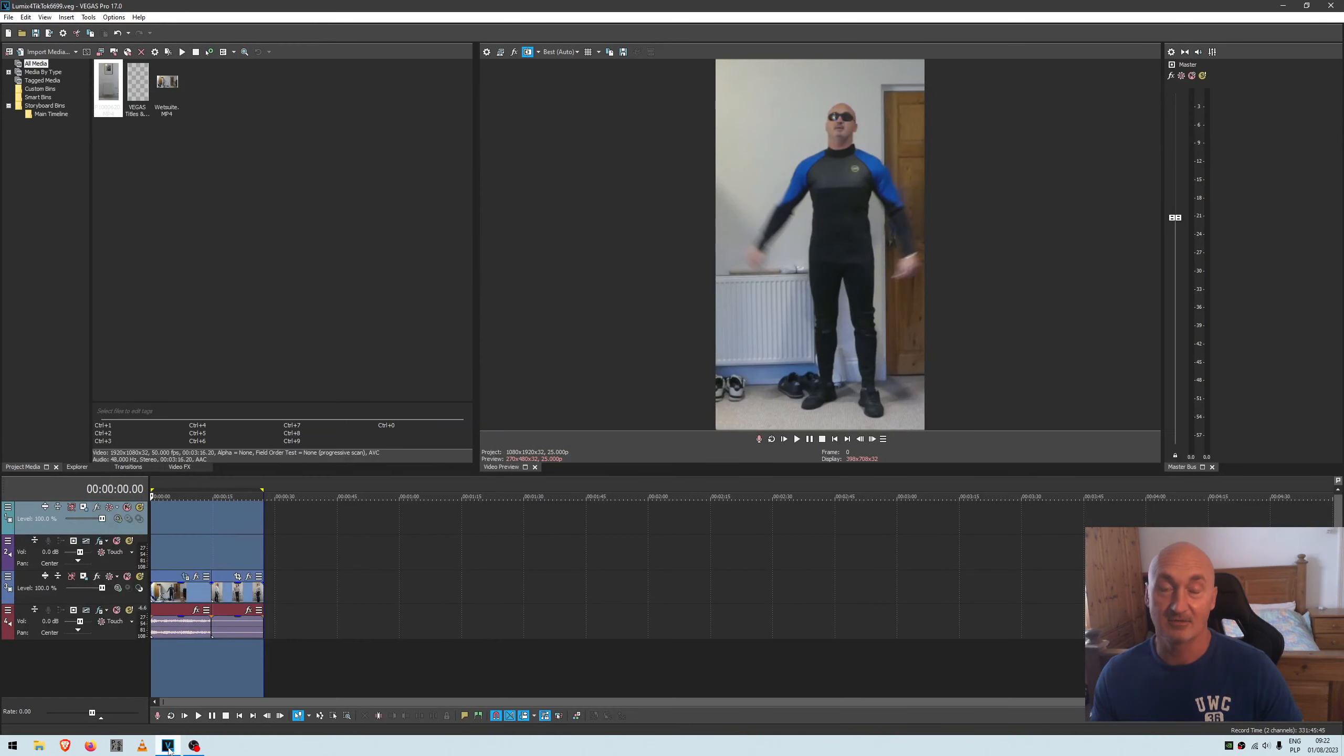
left_click(194, 747)
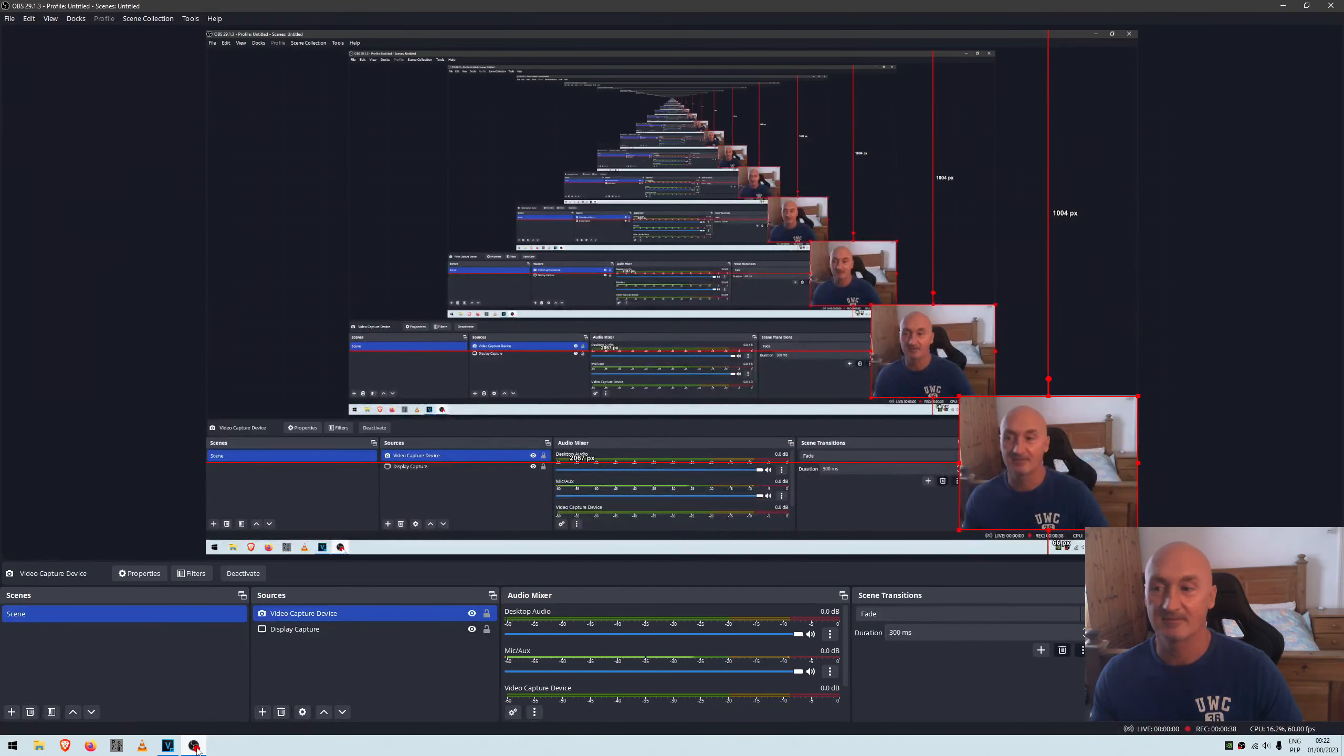